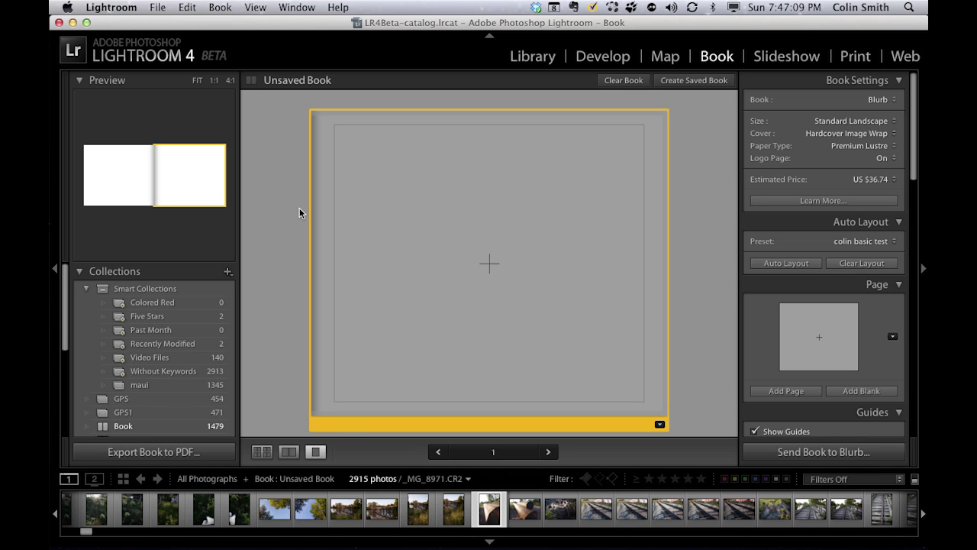
# Step: Keep Blurb as the book type and create a saved book named 'test'
pyautogui.click(878, 100)
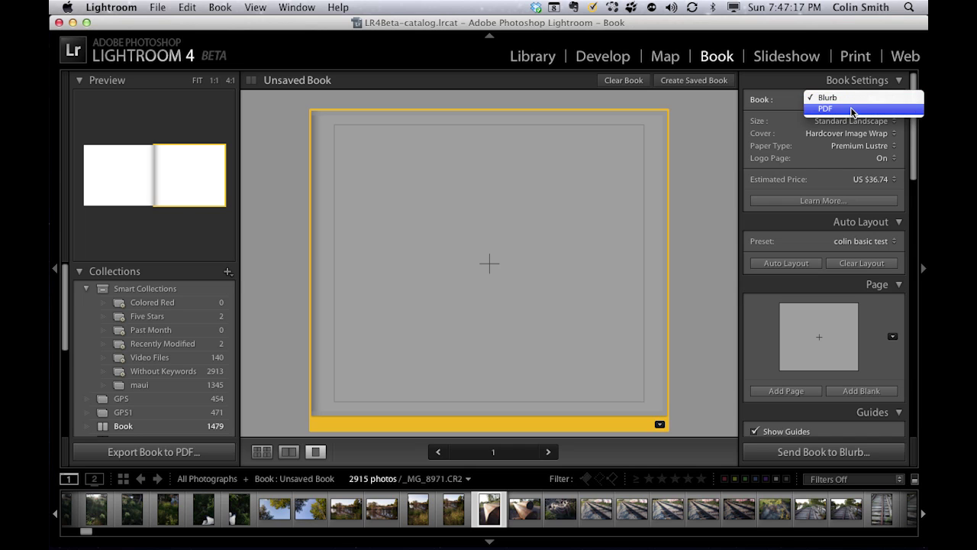
pyautogui.click(721, 117)
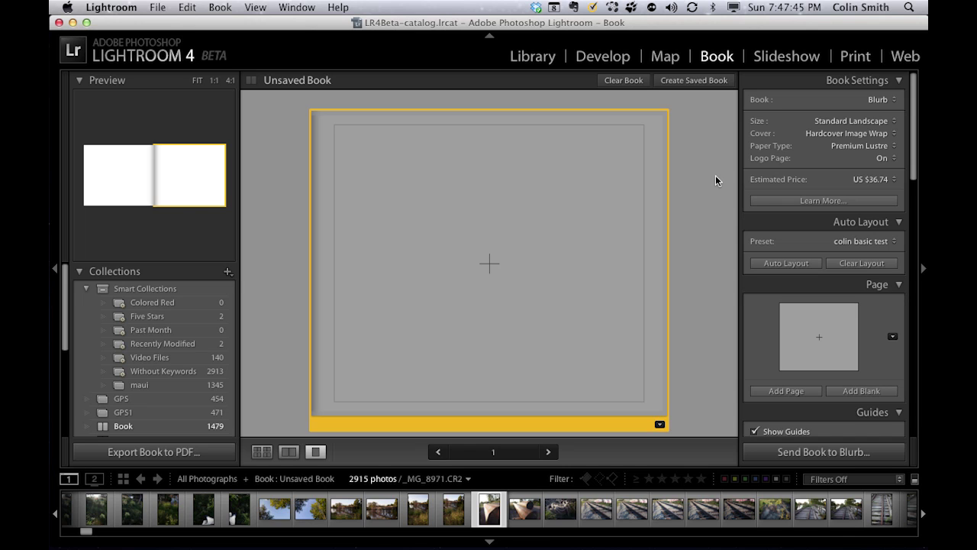
pyautogui.click(227, 273)
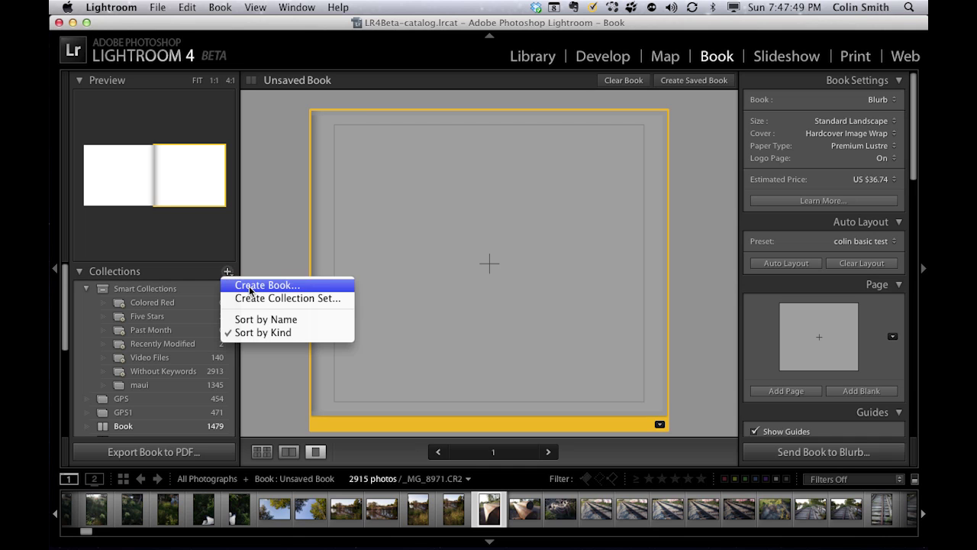
pyautogui.click(252, 284)
pyautogui.write('test')
pyautogui.press('Return')
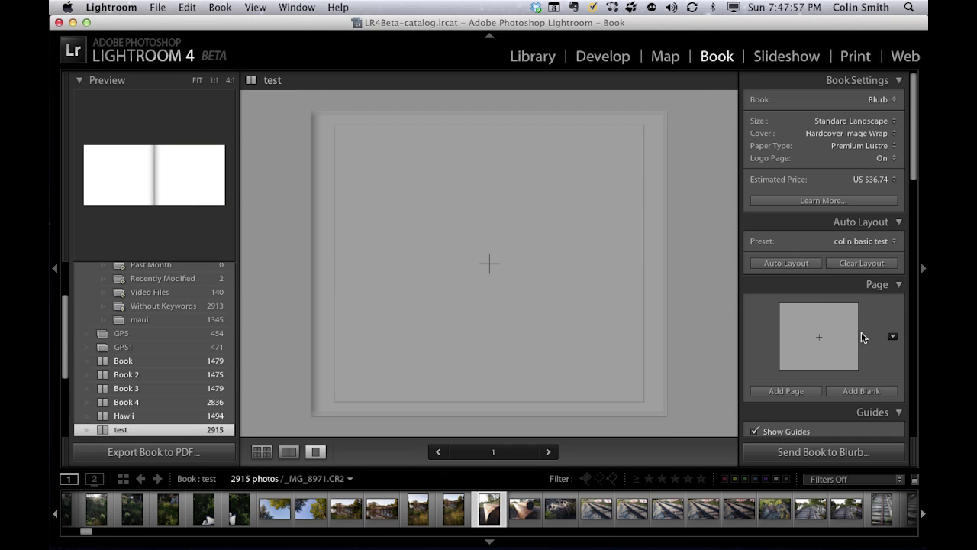
# Step: Change the book size to Standard Portrait and relayout its pages
pyautogui.click(859, 121)
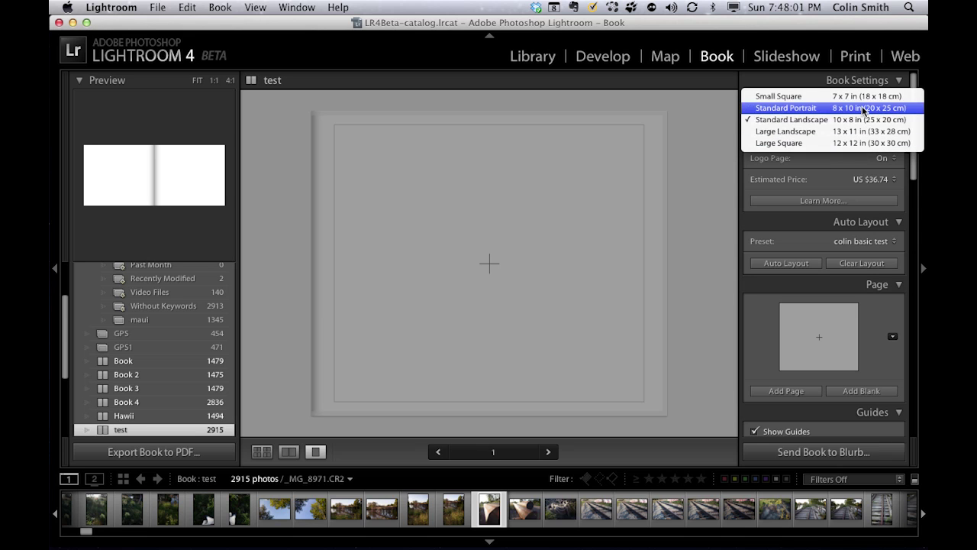
pyautogui.click(862, 108)
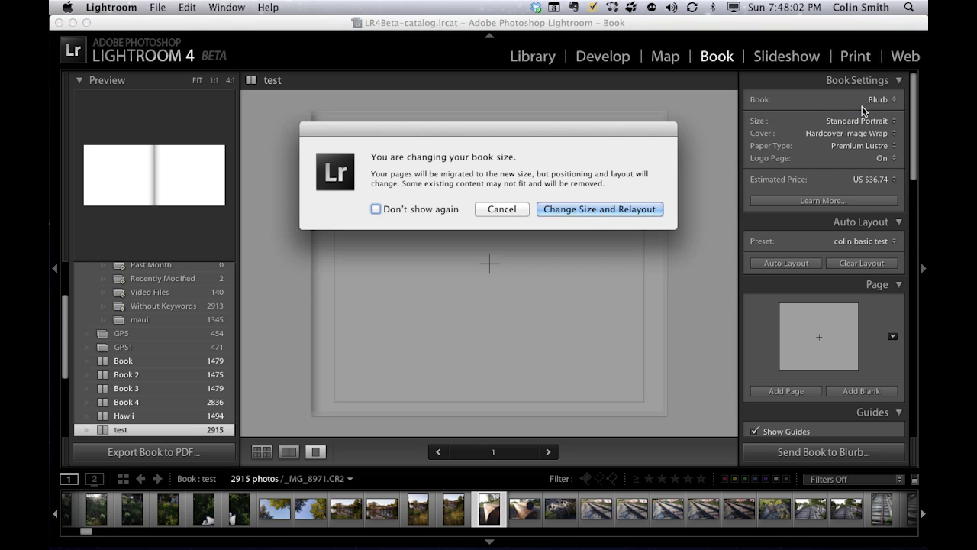
pyautogui.click(592, 210)
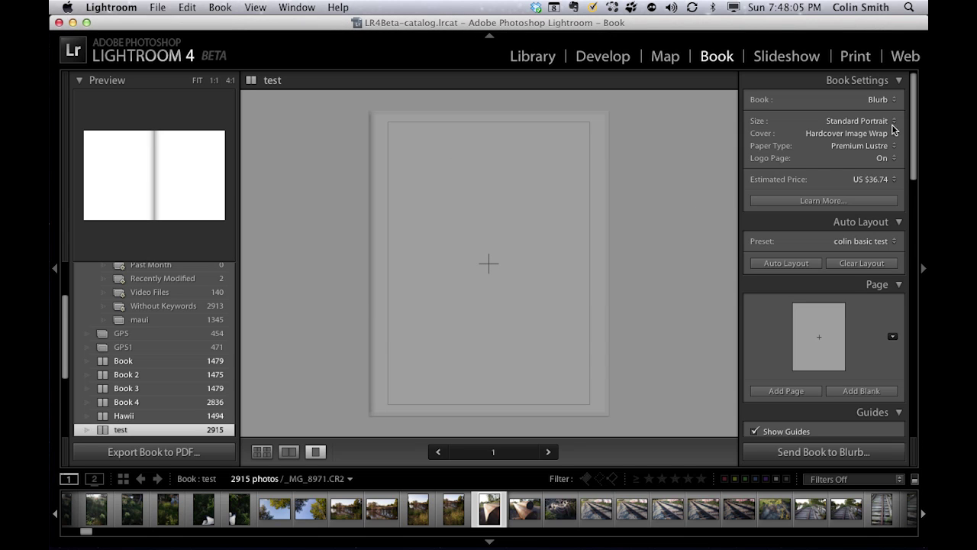
# Step: Review the cover and paper type options, keeping Premium Lustre paper
pyautogui.click(864, 134)
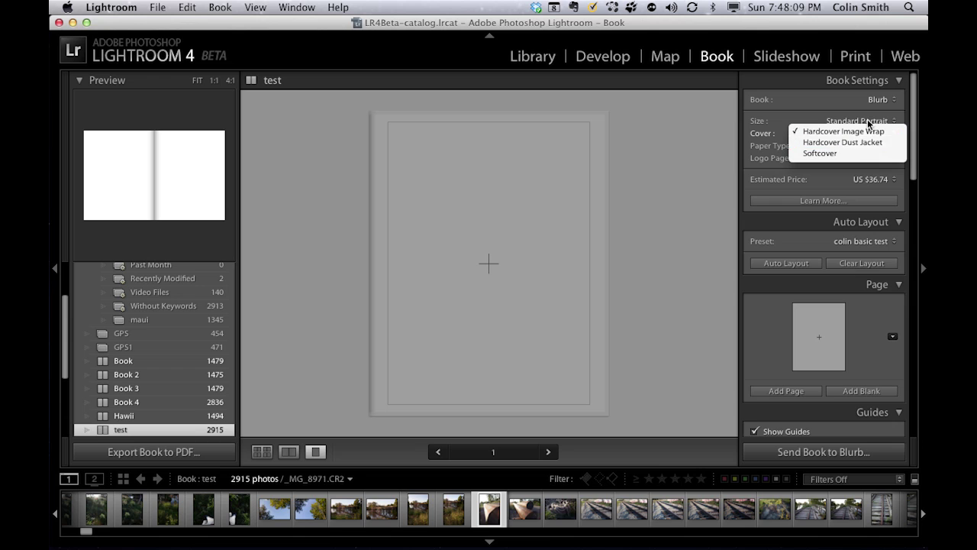
pyautogui.click(701, 132)
pyautogui.click(854, 145)
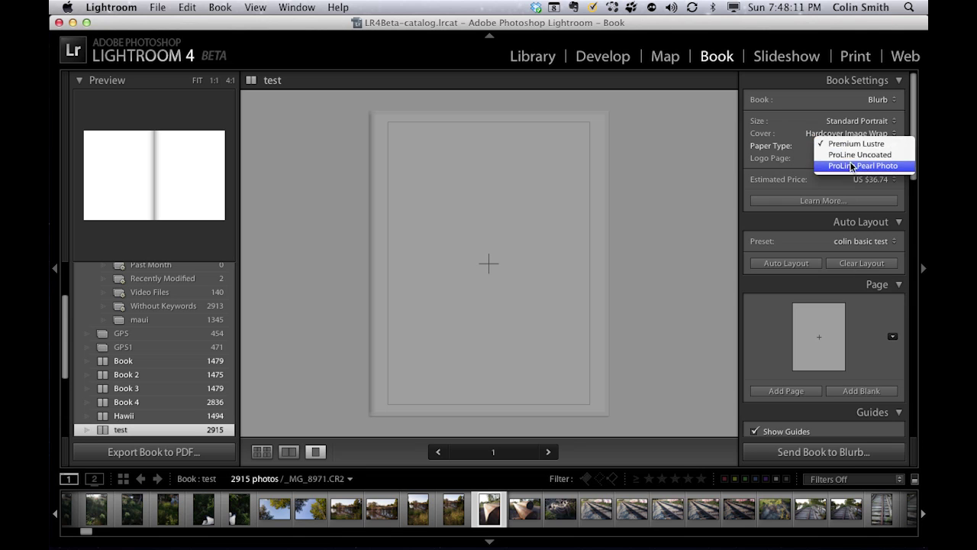
pyautogui.click(681, 135)
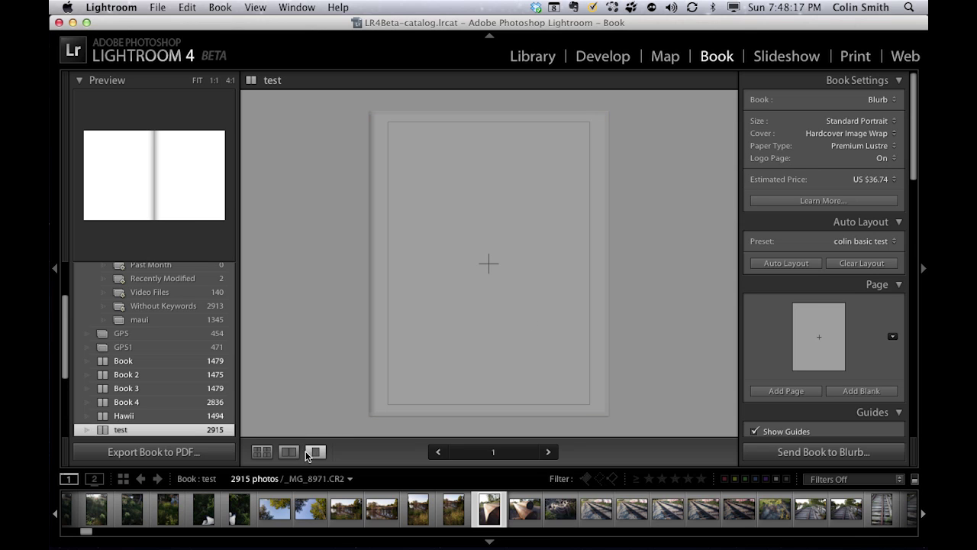
# Step: Compare spread and single-page views, then return to the multi-page overview
pyautogui.click(264, 453)
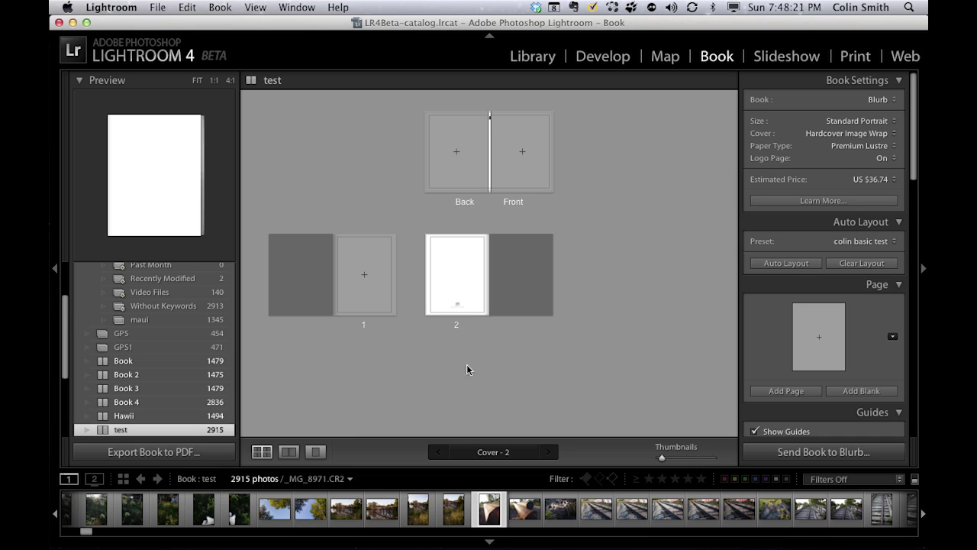
pyautogui.click(289, 452)
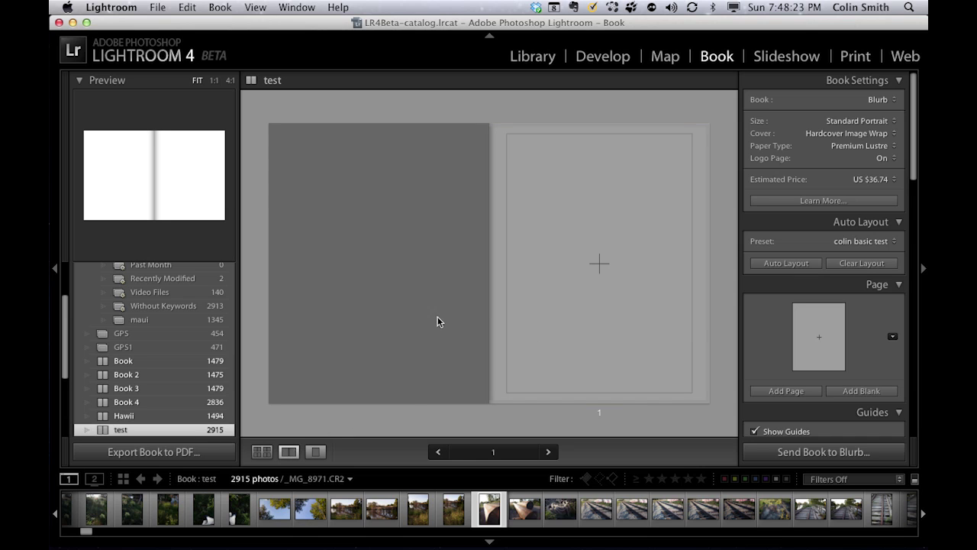
pyautogui.click(316, 452)
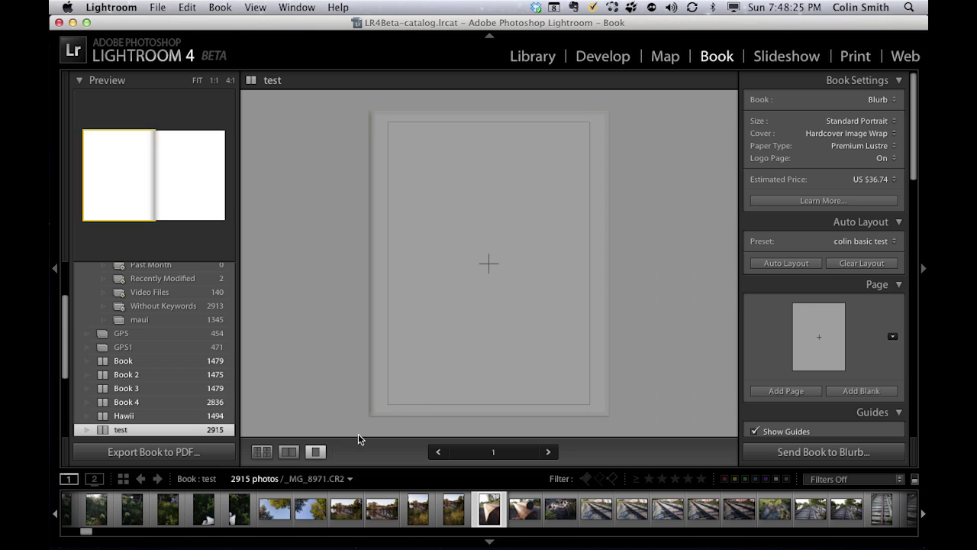
pyautogui.click(262, 452)
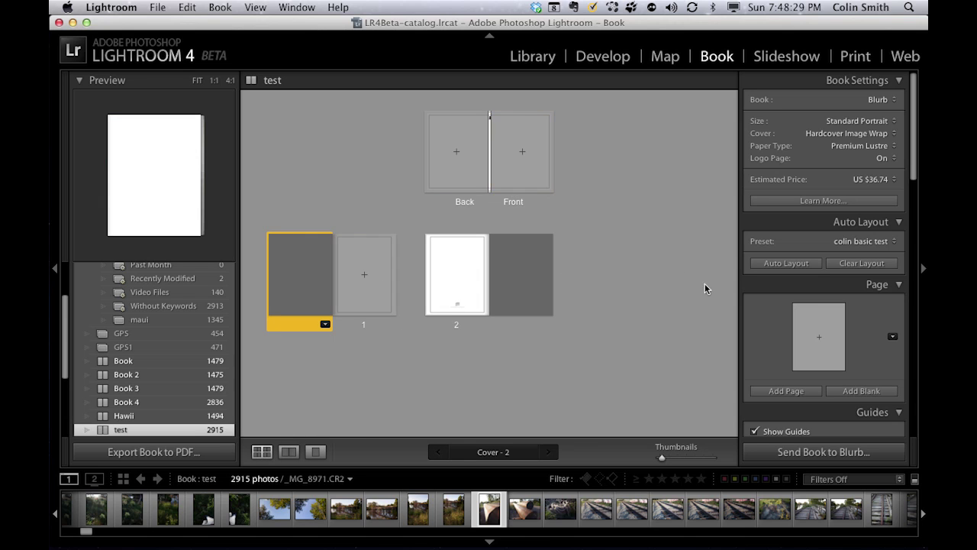
# Step: Add six more pages to the test book
pyautogui.click(786, 391)
pyautogui.click(786, 391)
pyautogui.click(786, 391)
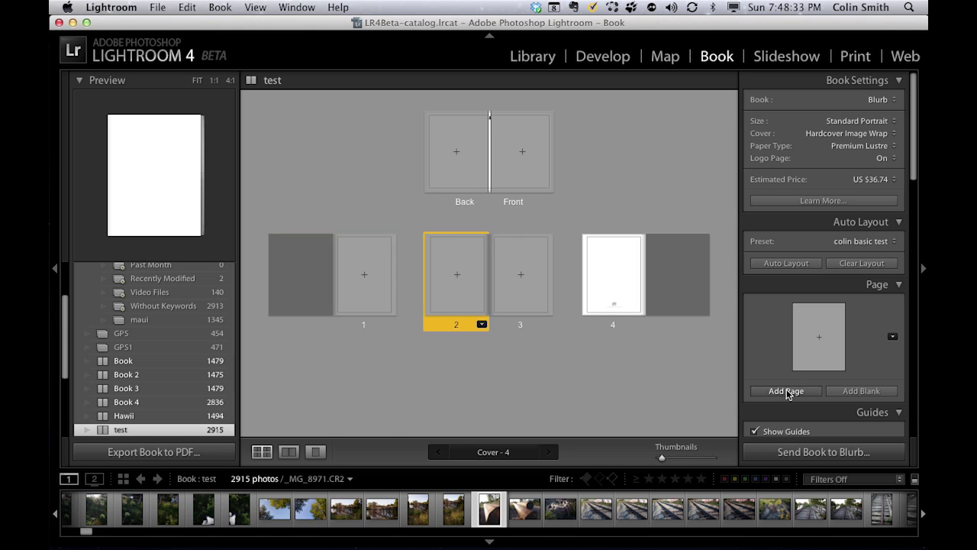
pyautogui.click(787, 391)
pyautogui.click(786, 391)
pyautogui.click(786, 391)
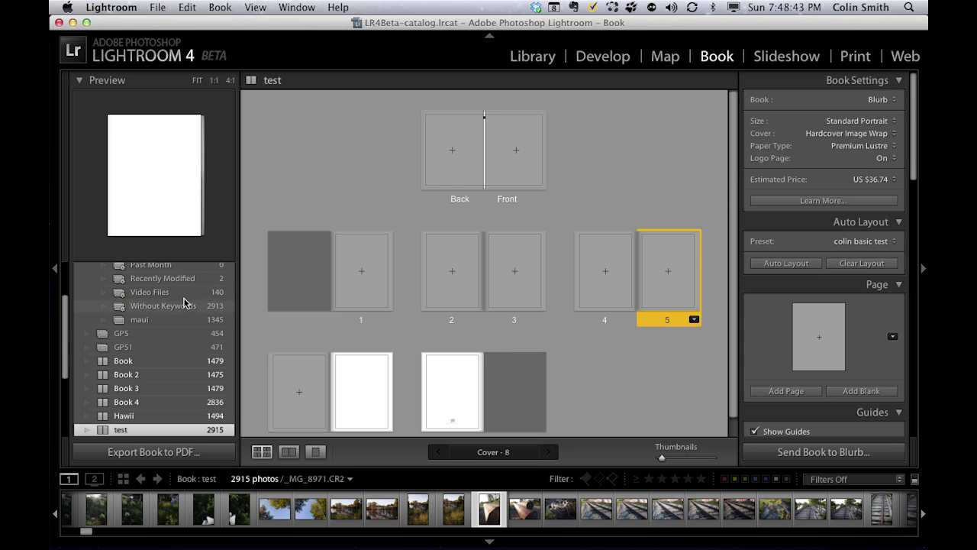
# Step: Auto-layout the two Five Stars photos into a book and open the page 1 spread
pyautogui.scroll(3, 183, 303)
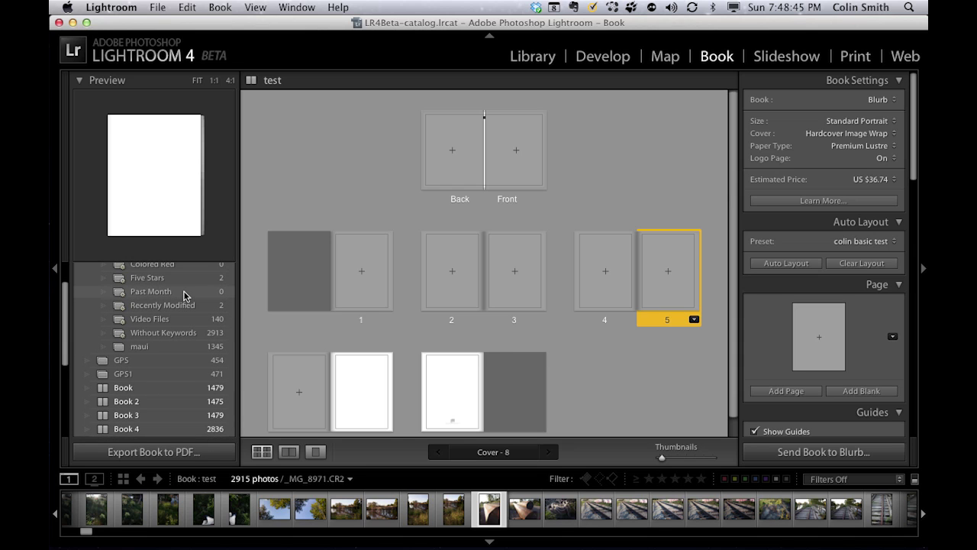
pyautogui.click(184, 293)
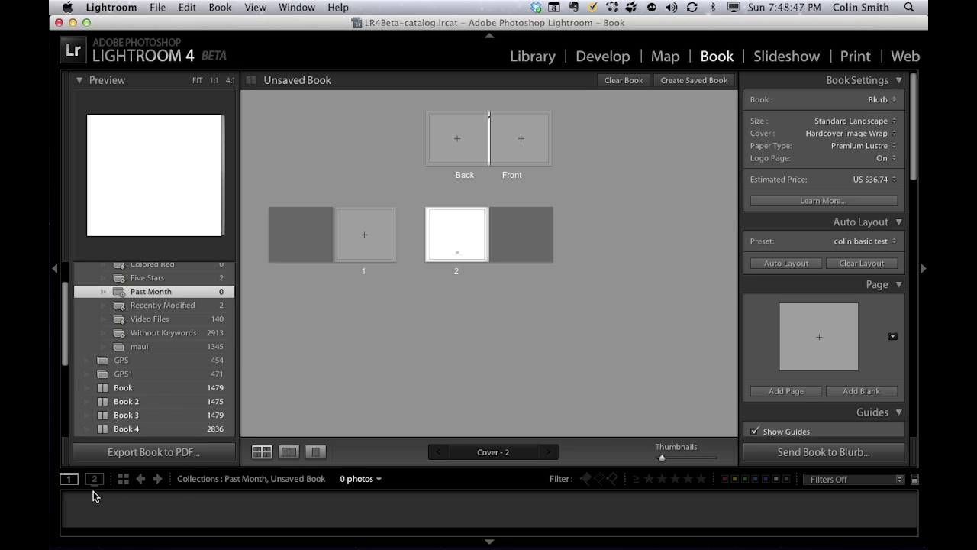
pyautogui.click(169, 306)
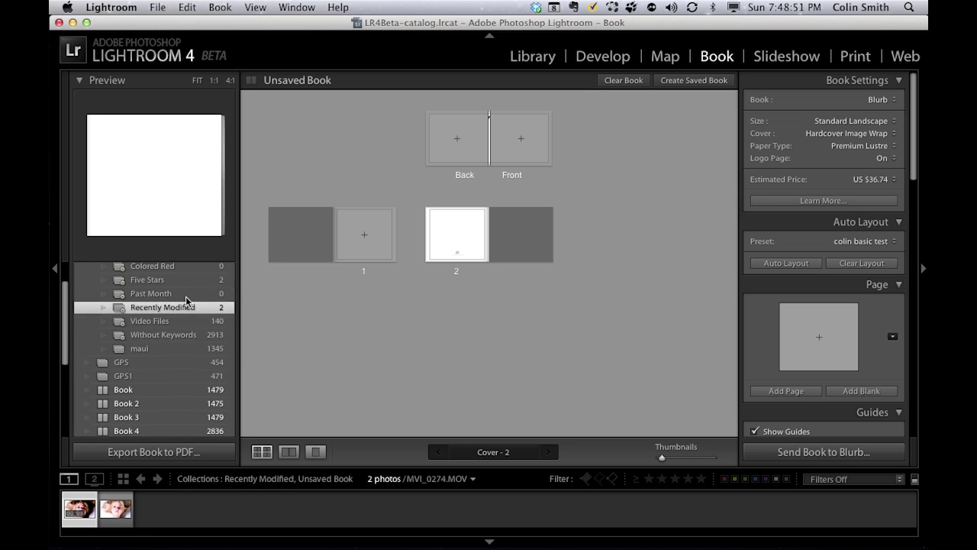
pyautogui.click(181, 280)
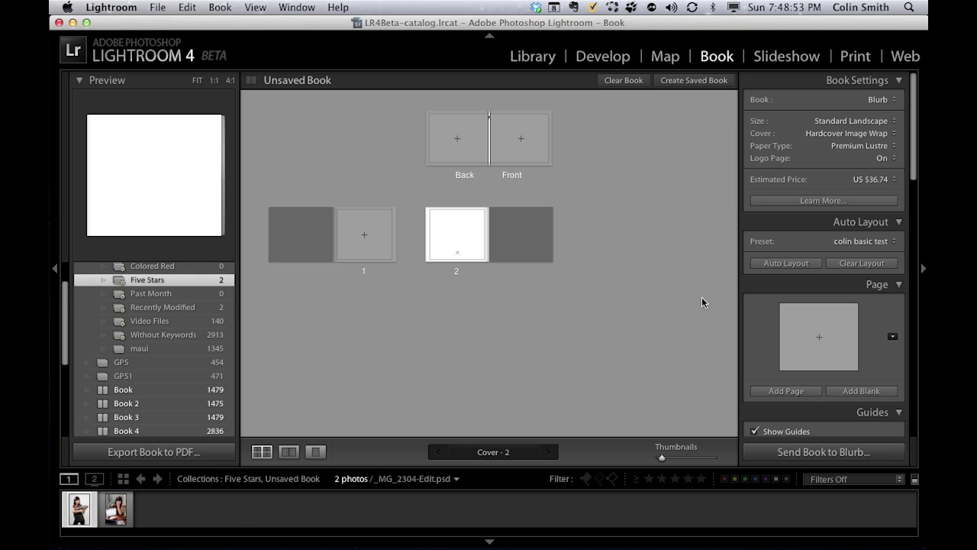
pyautogui.click(794, 265)
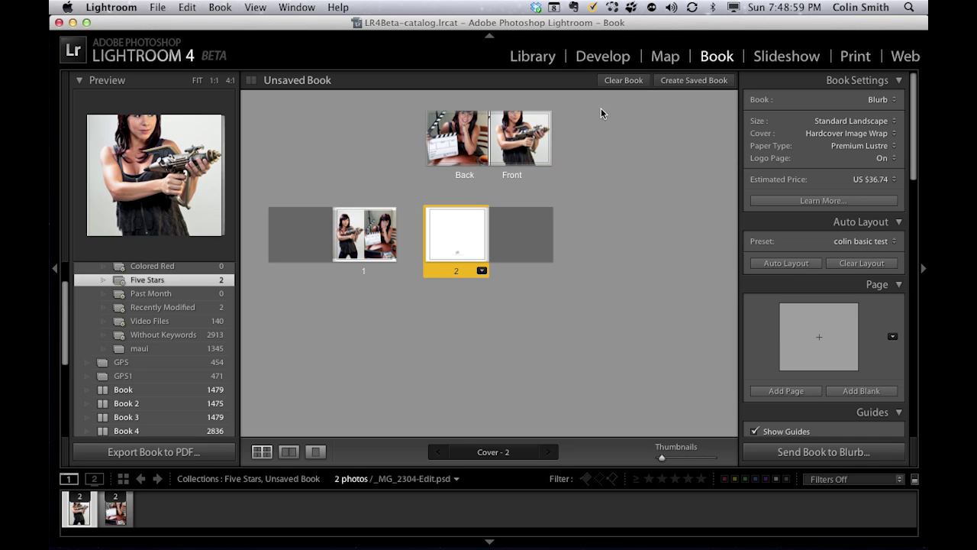
pyautogui.doubleClick(365, 211)
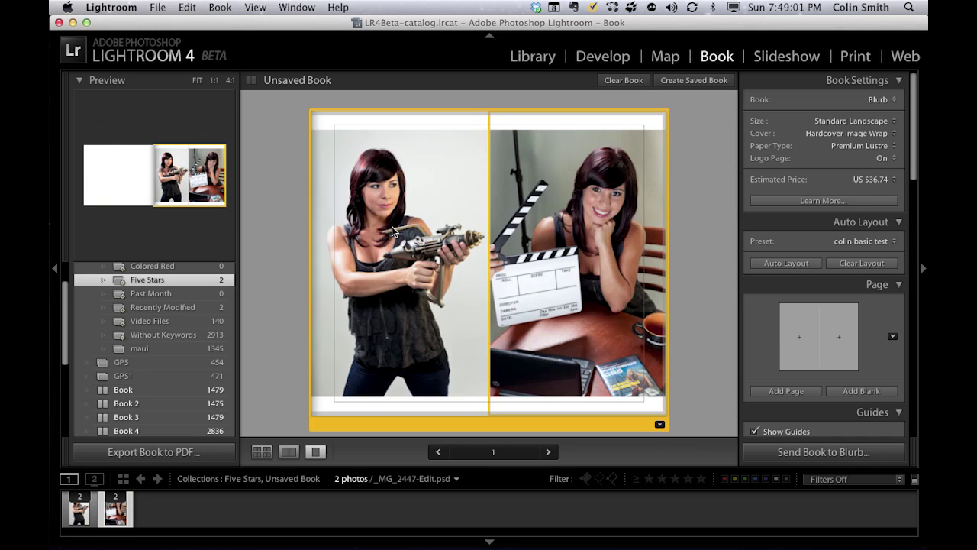
pyautogui.click(718, 220)
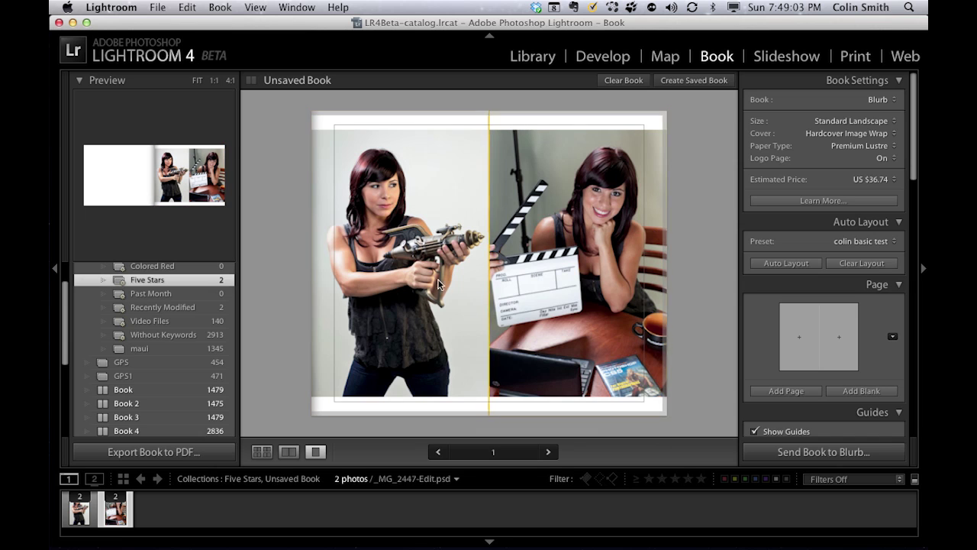
# Step: Return to the test book's page overview and scroll the filmstrip left to the railway photos
pyautogui.scroll(-3, 214, 334)
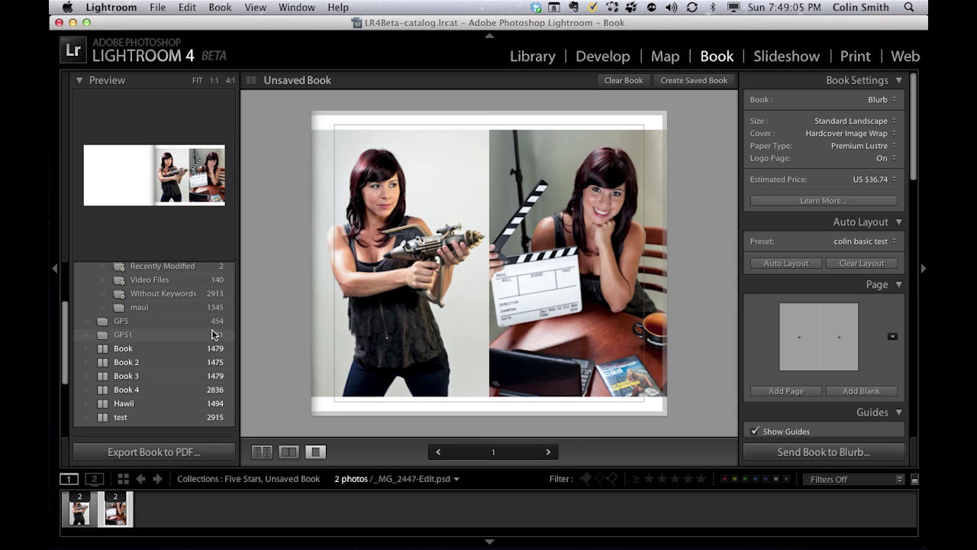
pyautogui.click(130, 414)
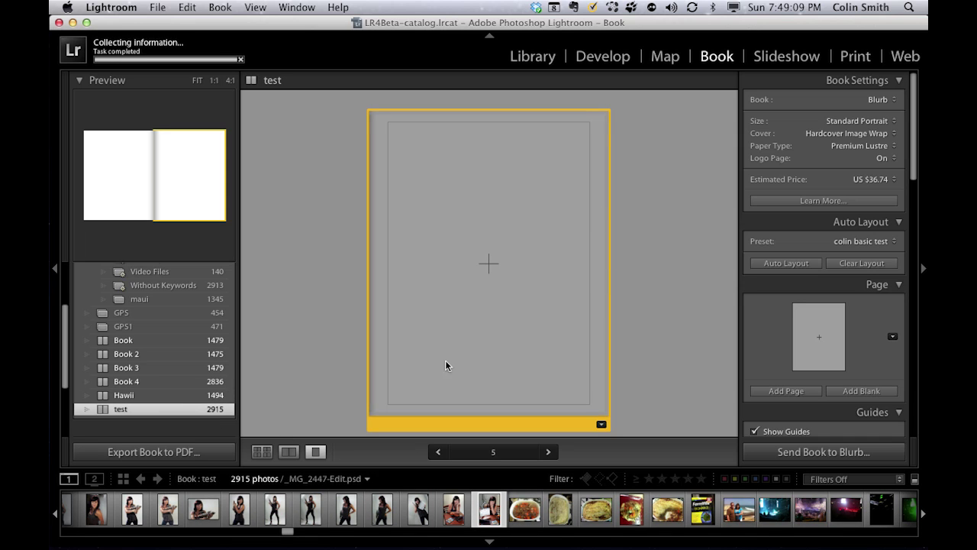
pyautogui.click(262, 451)
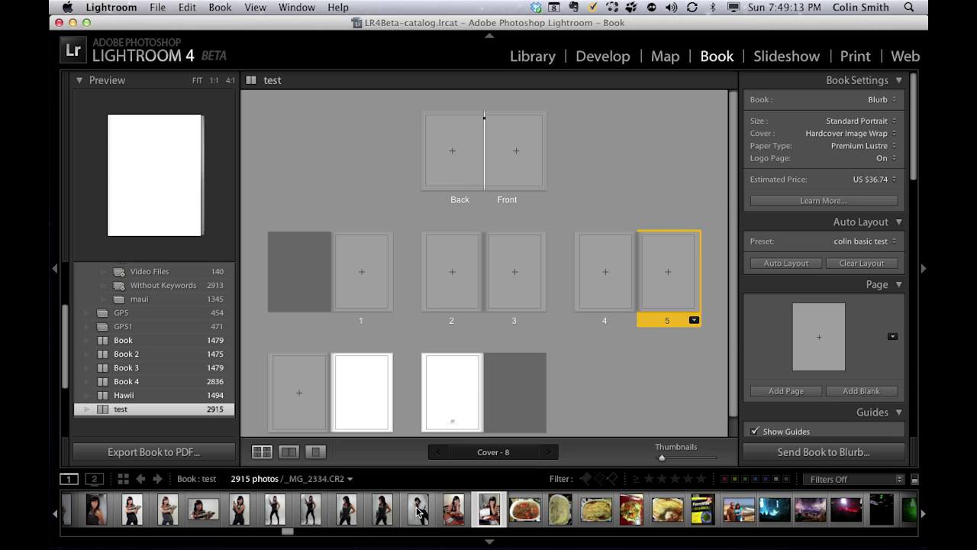
pyautogui.scroll(-3, 416, 507)
pyautogui.hscroll(-10, 417, 508)
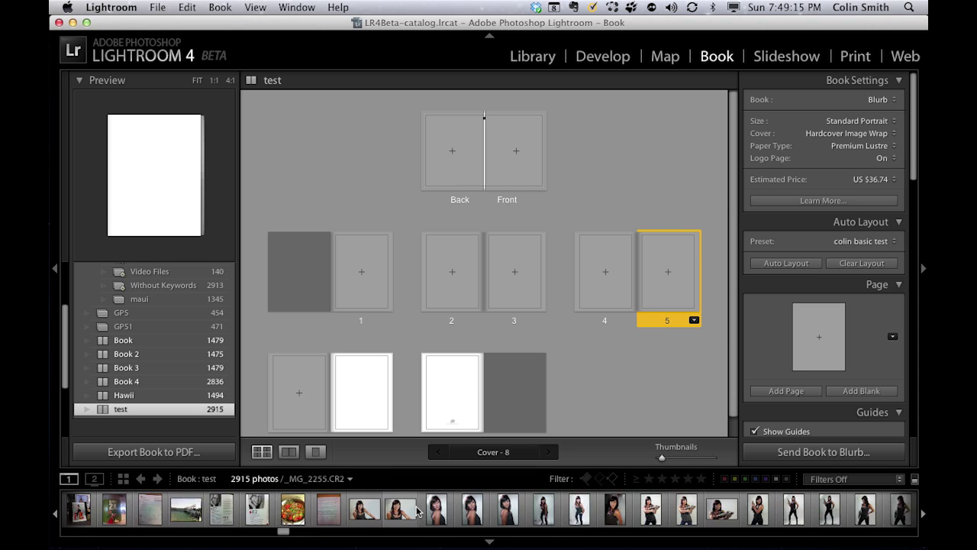
pyautogui.hscroll(-10, 417, 509)
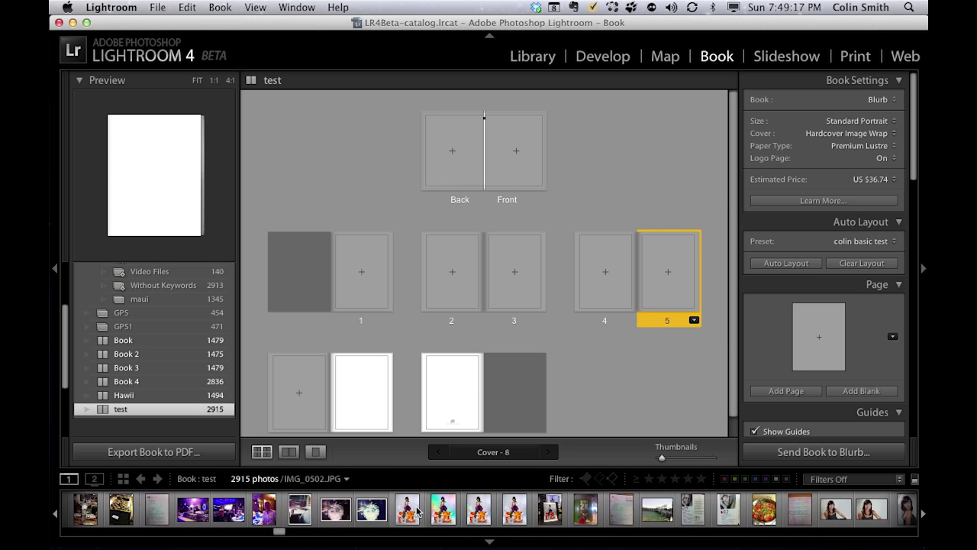
pyautogui.hscroll(-10, 417, 508)
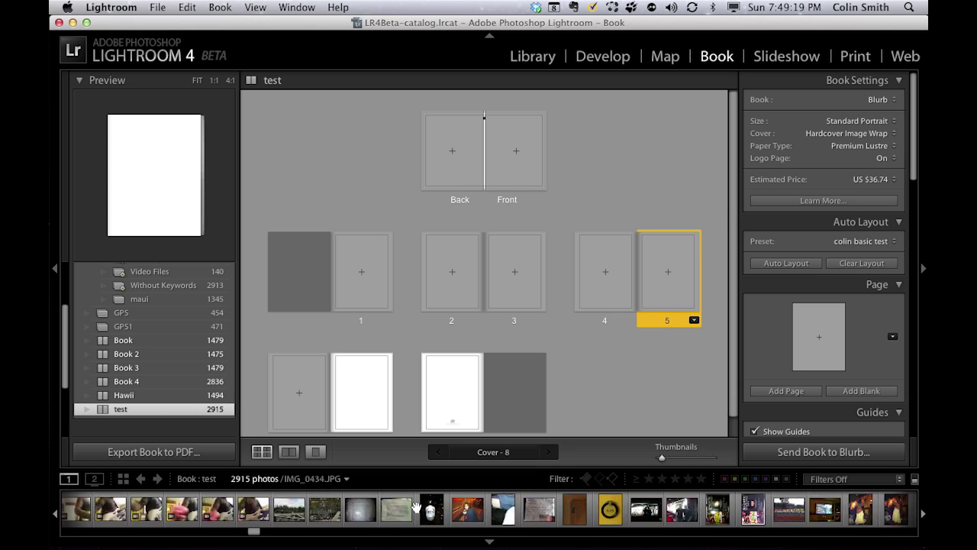
pyautogui.moveTo(230, 530); pyautogui.dragTo(89, 530)
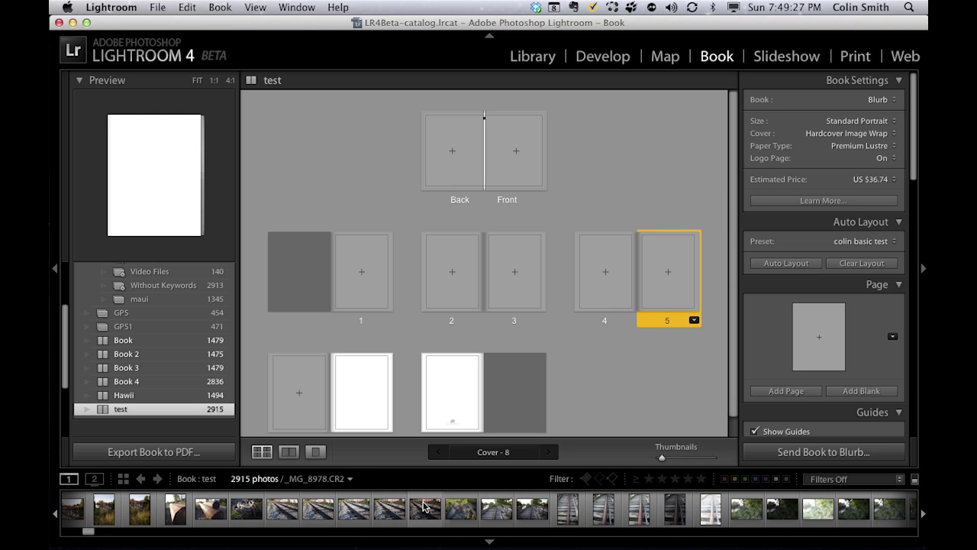
# Step: Place railway photos on the back and front covers
pyautogui.moveTo(429, 512); pyautogui.dragTo(458, 137)
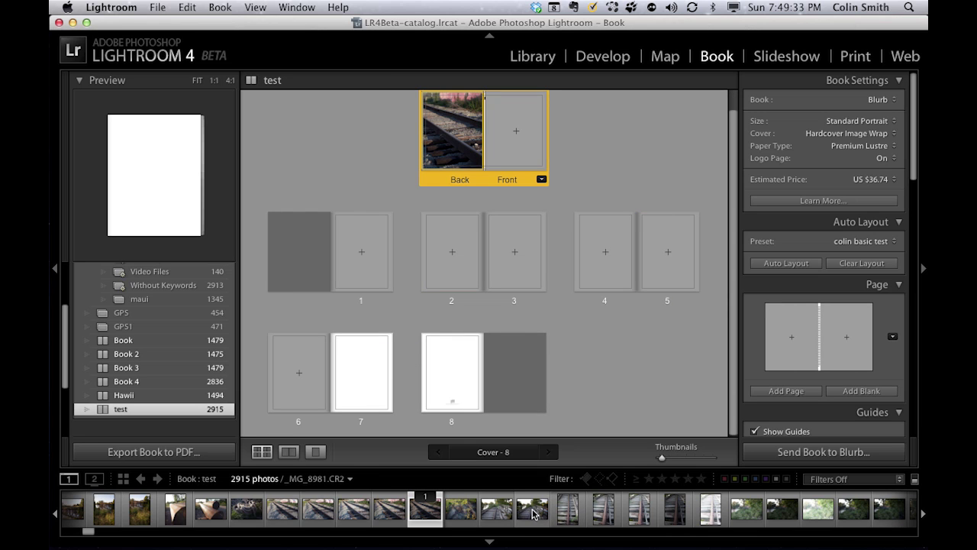
pyautogui.moveTo(533, 514); pyautogui.dragTo(516, 129)
pyautogui.click(571, 150)
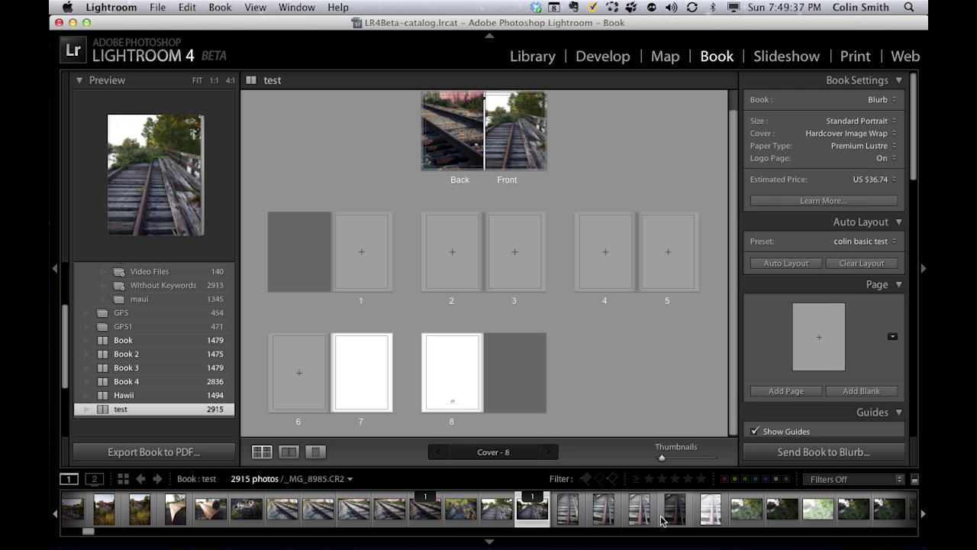
# Step: Put the arched brick photo on page 1 and bench photos on pages 2 and 3
pyautogui.scroll(-10, 662, 515)
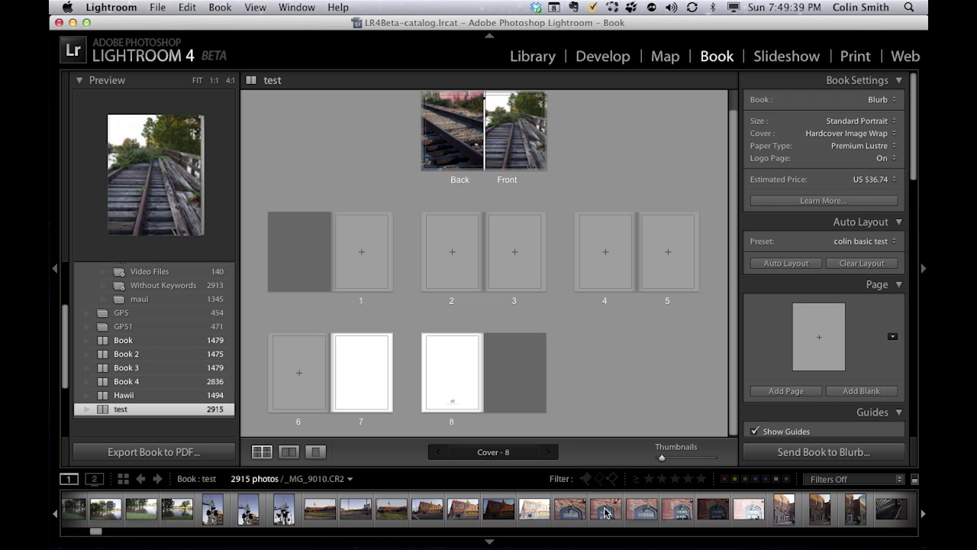
pyautogui.moveTo(604, 512); pyautogui.dragTo(366, 258)
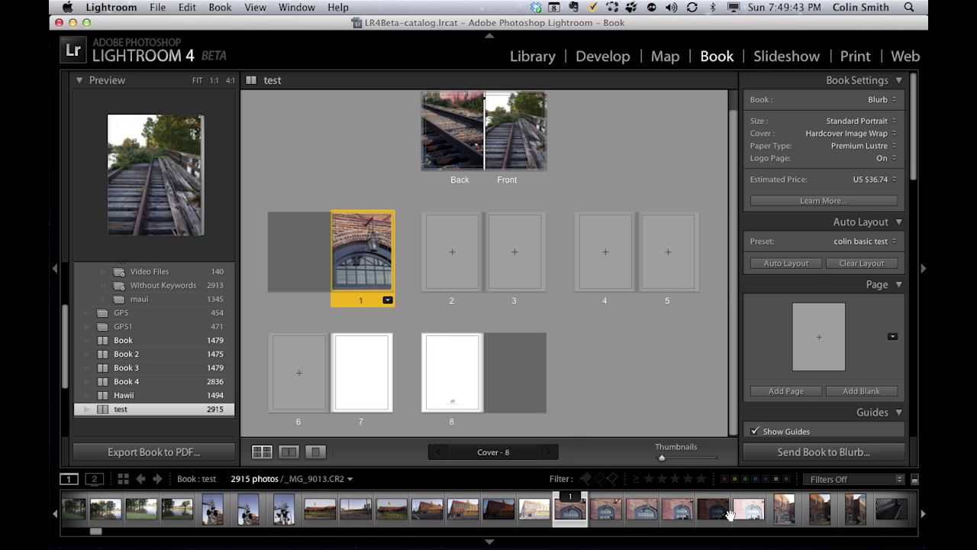
pyautogui.scroll(-5, 691, 512)
pyautogui.moveTo(691, 510); pyautogui.dragTo(452, 252)
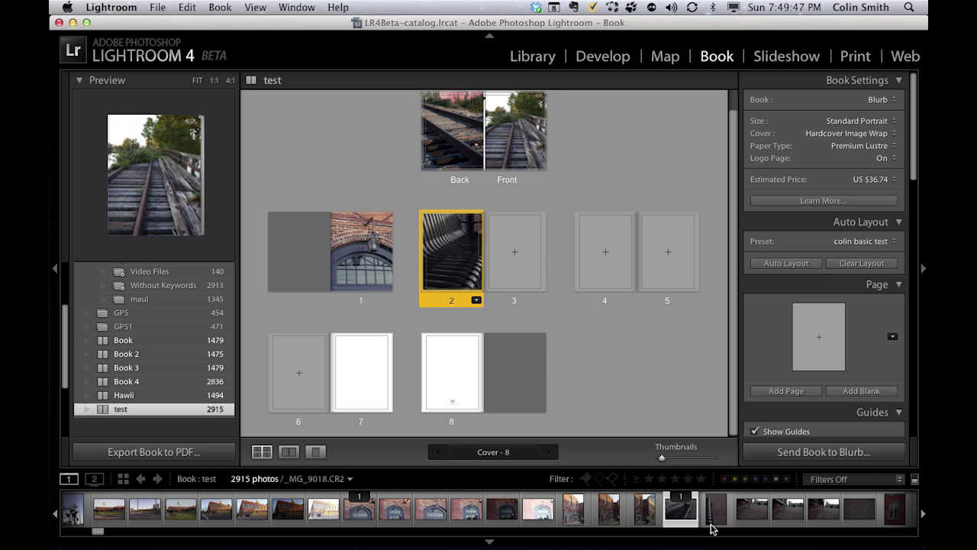
pyautogui.moveTo(711, 526); pyautogui.dragTo(553, 280)
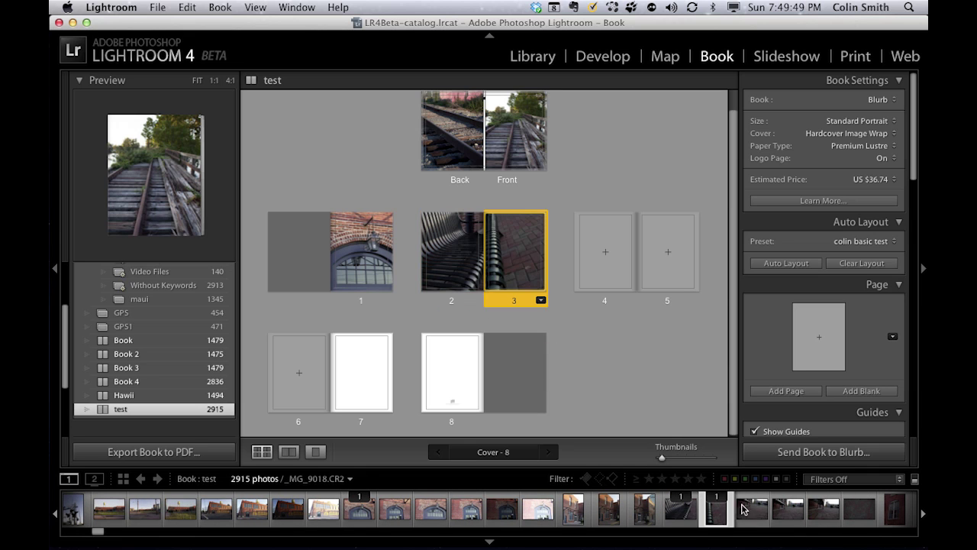
# Step: Put the brick building photo on page 4 and the blue-sky tower on page 5
pyautogui.hscroll(10, 745, 509)
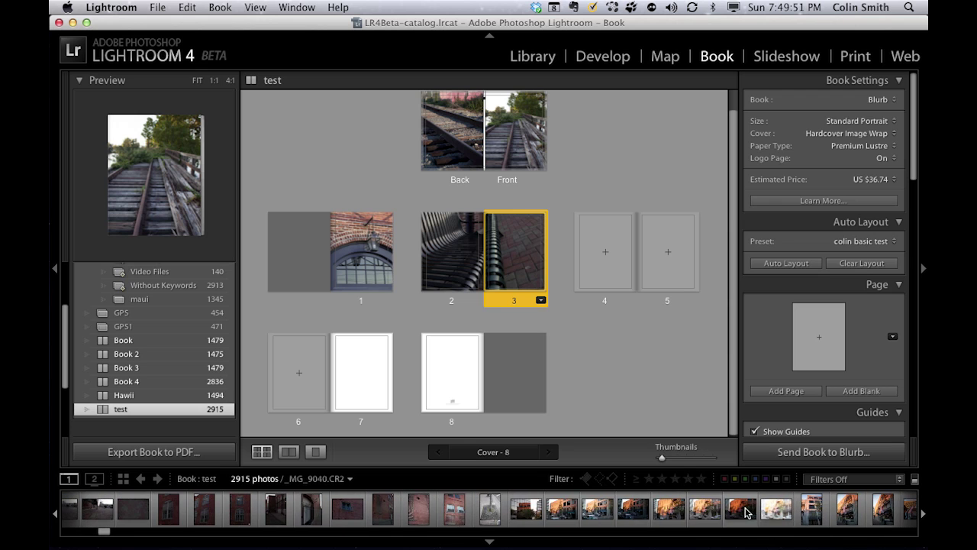
pyautogui.hscroll(10, 639, 513)
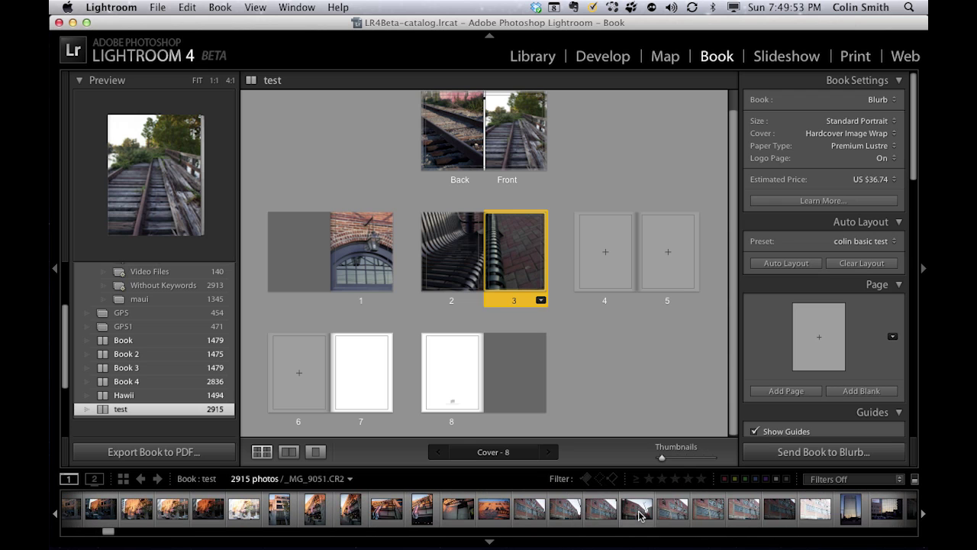
pyautogui.moveTo(669, 512); pyautogui.dragTo(603, 256)
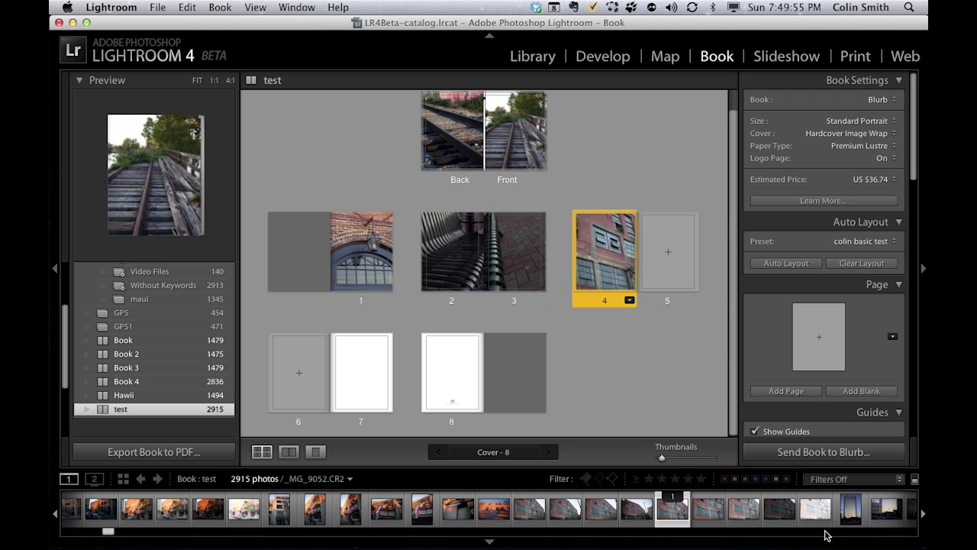
pyautogui.hscroll(1, 809, 516)
pyautogui.moveTo(841, 506); pyautogui.dragTo(669, 253)
pyautogui.click(643, 358)
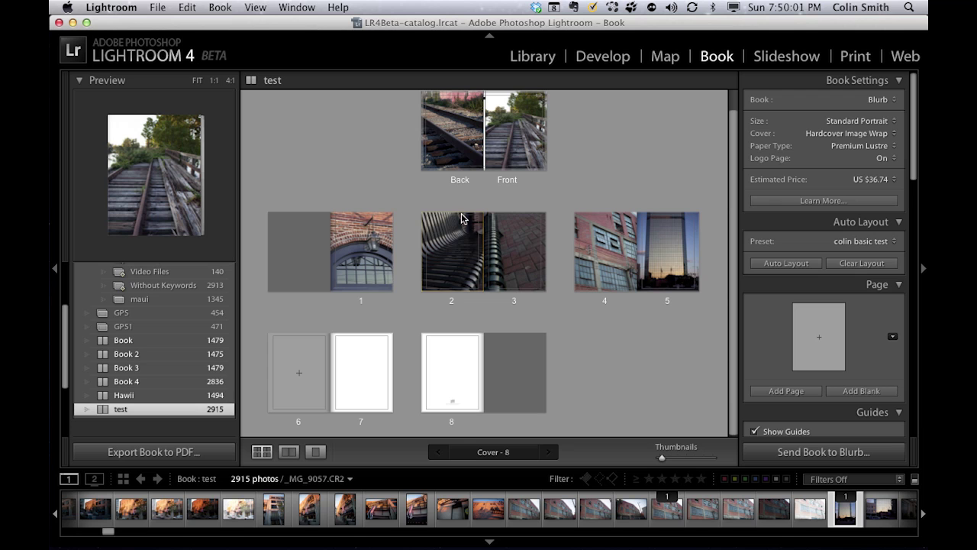
pyautogui.click(437, 227)
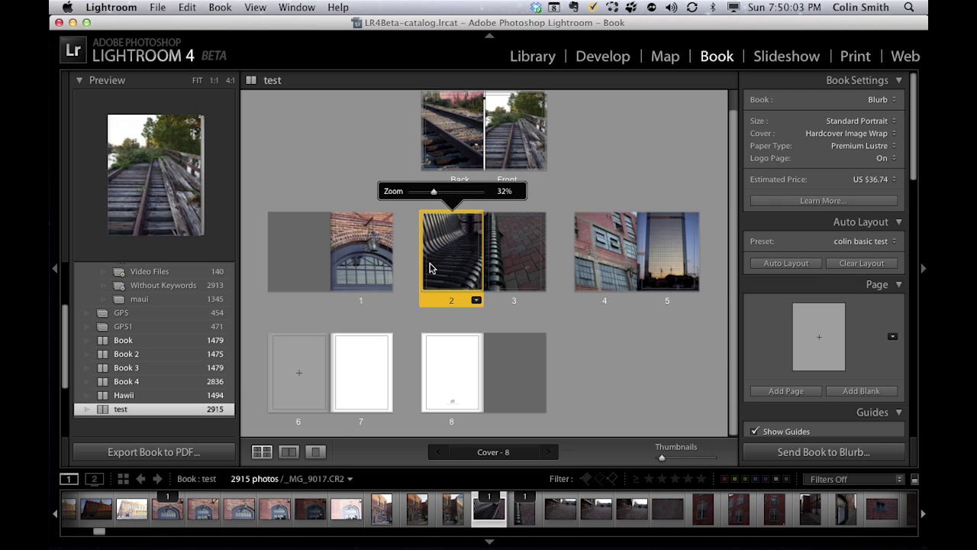
# Step: Give page 2 a two-photo layout with text column, captioned 'this is text that I want here'
pyautogui.click(289, 452)
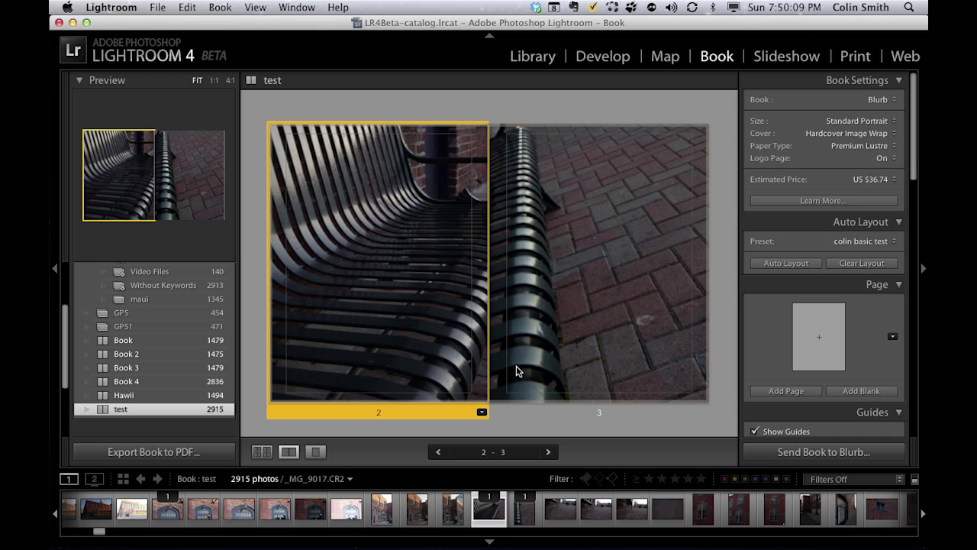
pyautogui.click(481, 413)
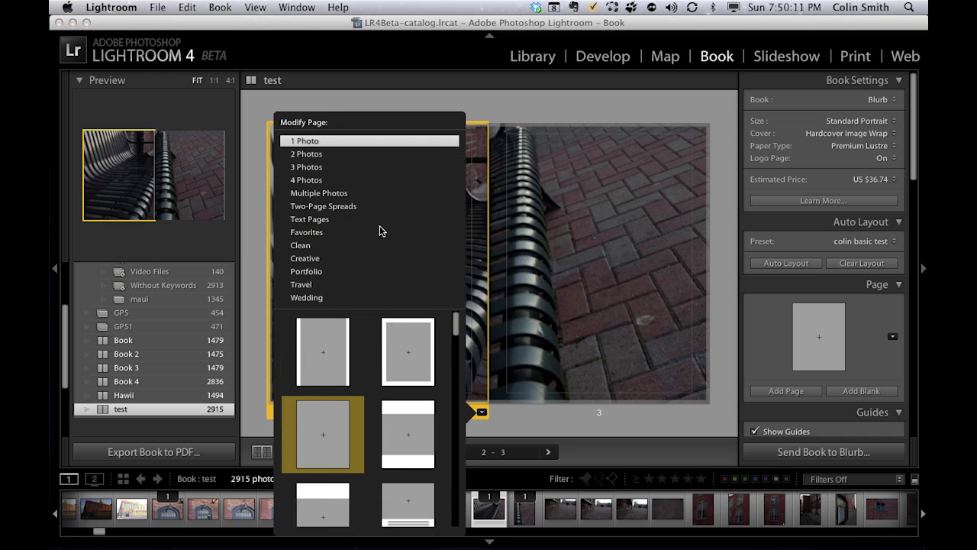
pyautogui.click(314, 156)
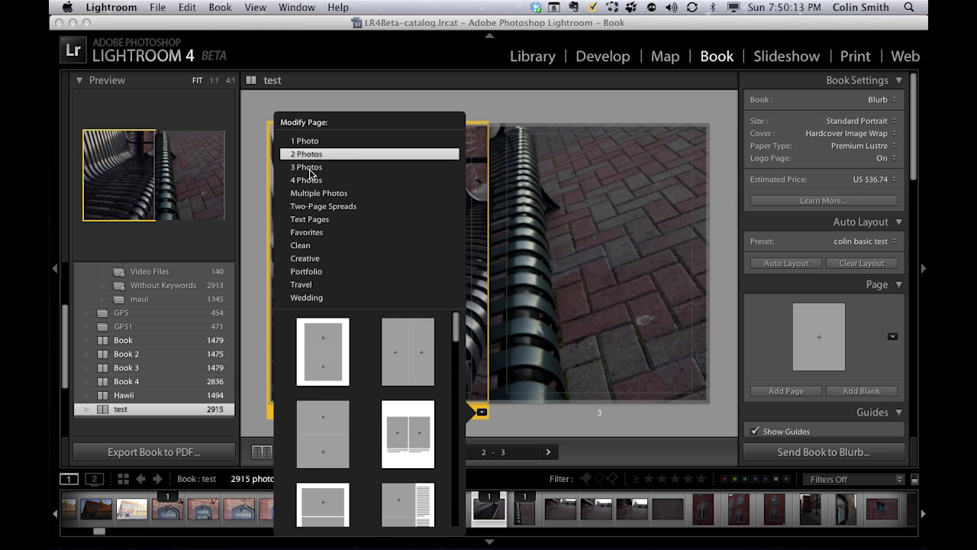
pyautogui.click(310, 169)
pyautogui.click(314, 155)
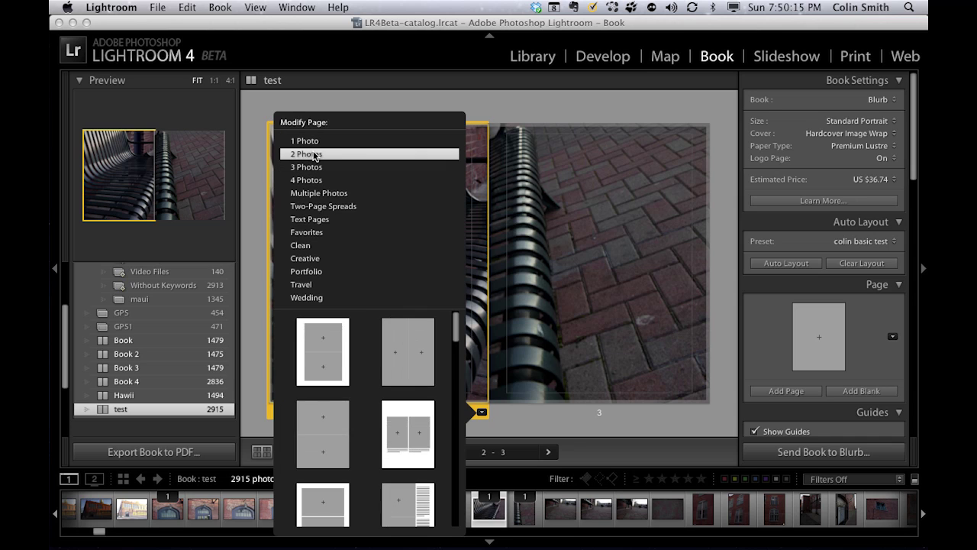
pyautogui.scroll(-2, 426, 429)
pyautogui.scroll(-3, 427, 429)
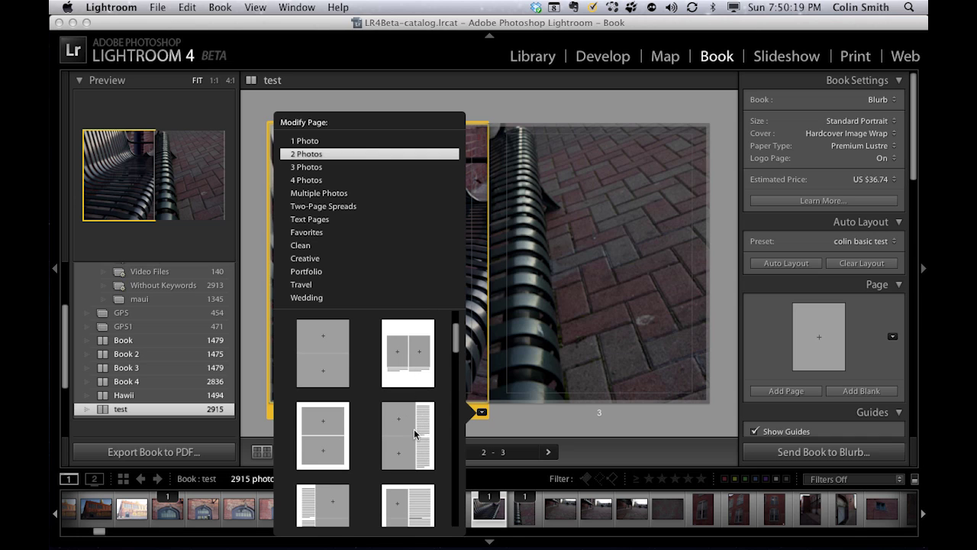
pyautogui.click(415, 433)
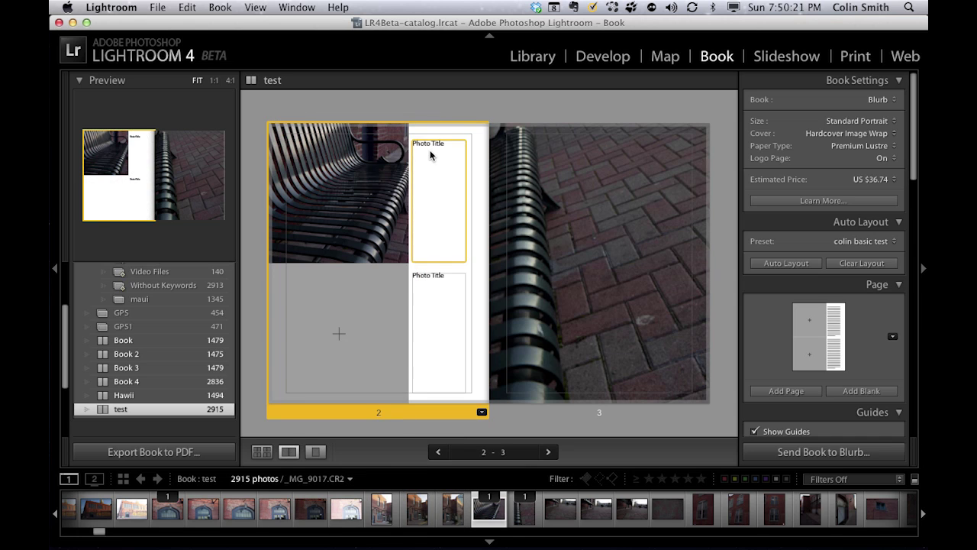
pyautogui.click(434, 149)
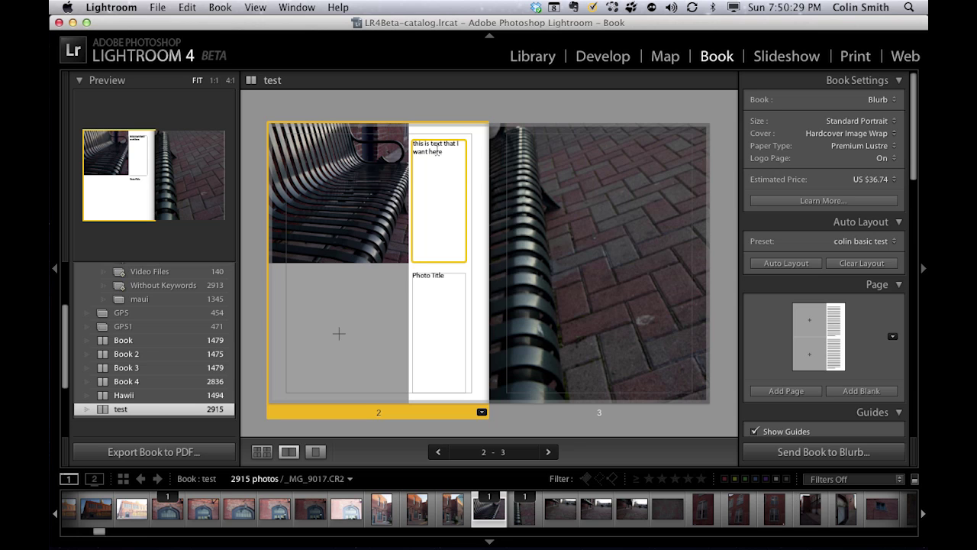
pyautogui.click(409, 175)
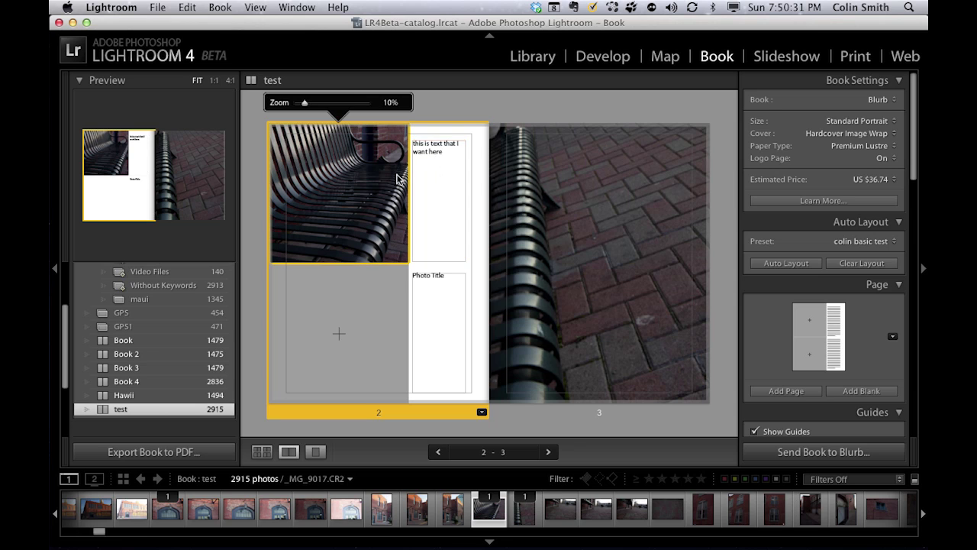
# Step: Fill page 2's lower cell with the brick-arch photo; zoom the bench photo to 31% and recrop it
pyautogui.click(375, 295)
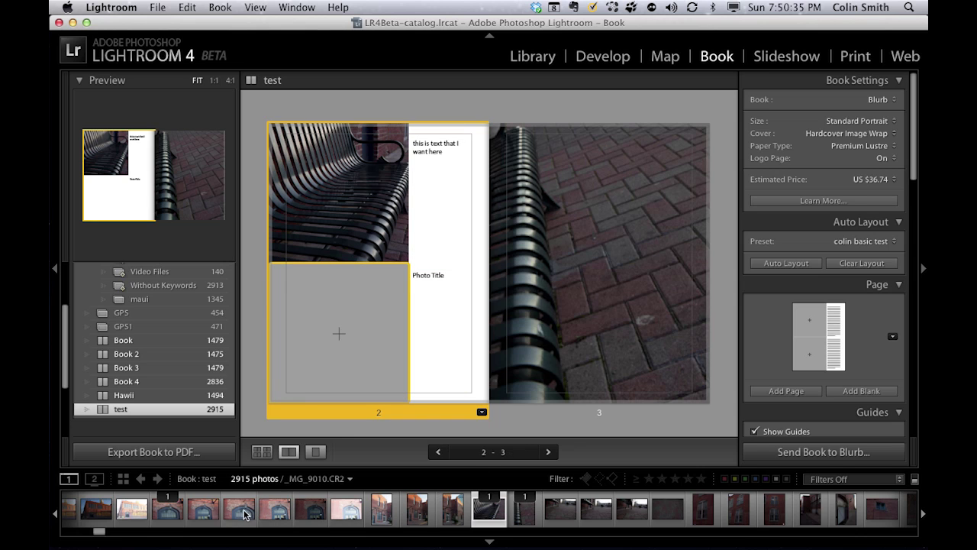
pyautogui.moveTo(239, 512); pyautogui.dragTo(350, 300)
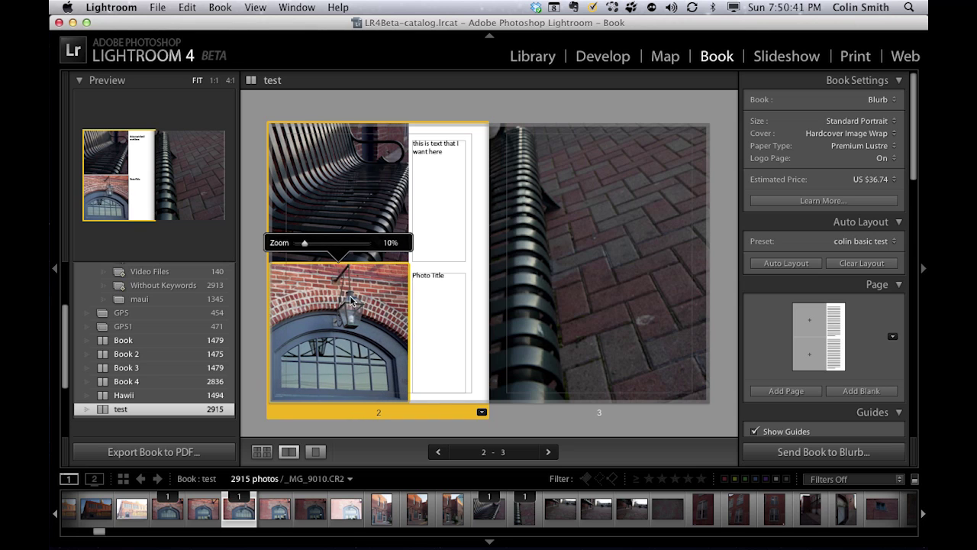
pyautogui.click(362, 175)
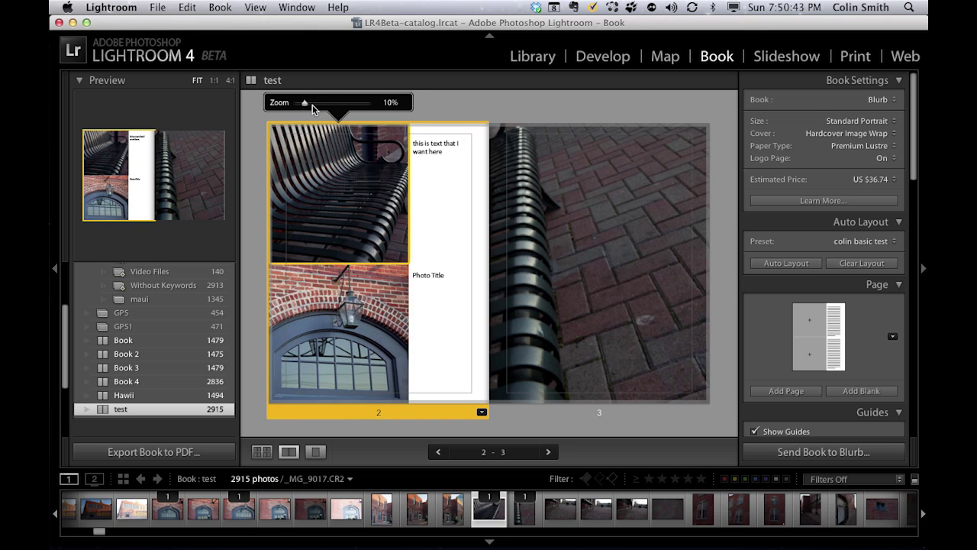
pyautogui.moveTo(308, 103); pyautogui.dragTo(322, 102)
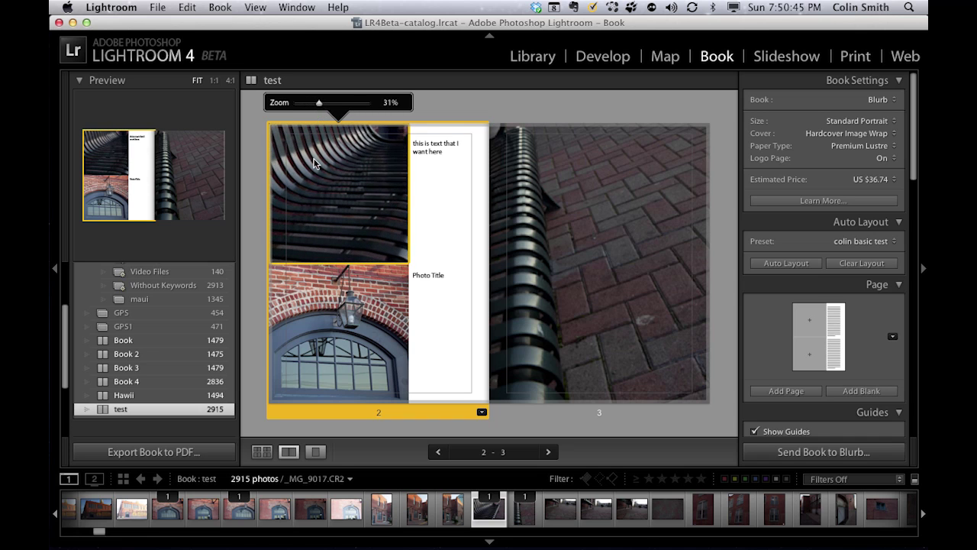
pyautogui.moveTo(340, 183); pyautogui.dragTo(334, 206)
pyautogui.moveTo(365, 174); pyautogui.dragTo(351, 207)
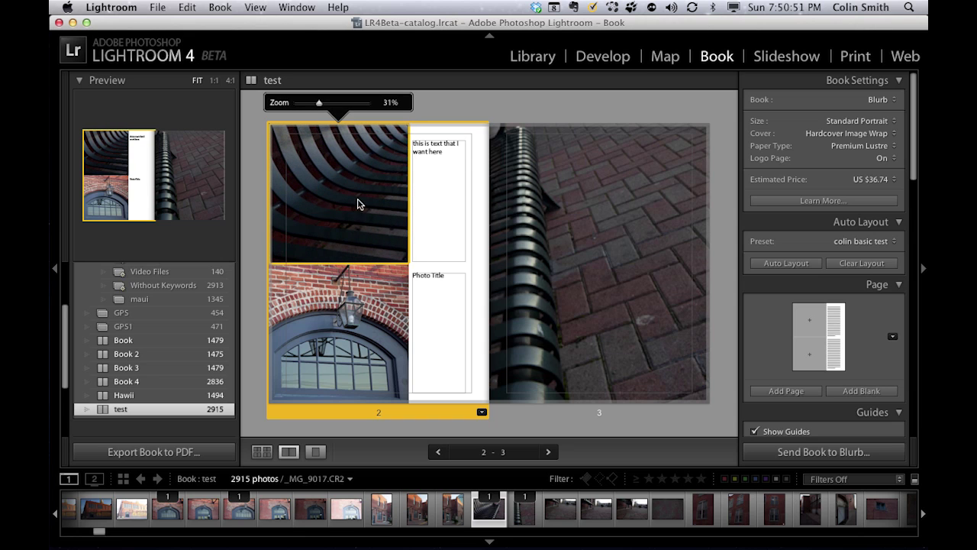
pyautogui.moveTo(394, 179); pyautogui.dragTo(375, 205)
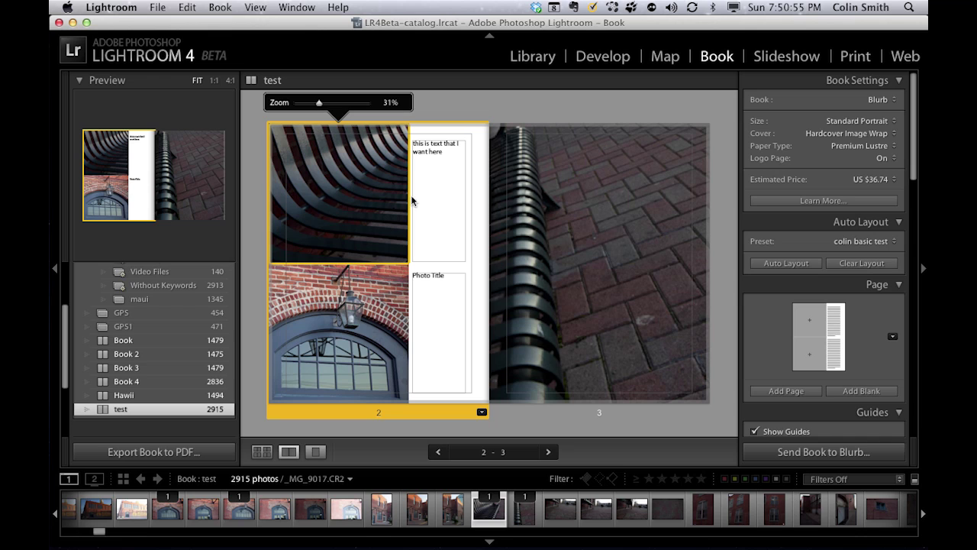
pyautogui.click(433, 109)
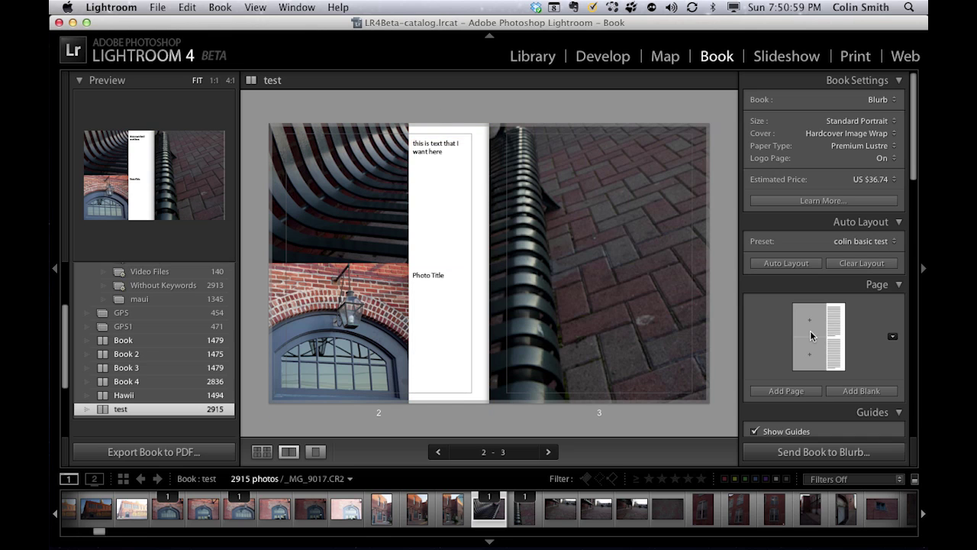
# Step: Undo the page accidentally added from the Add Page templates
pyautogui.click(893, 338)
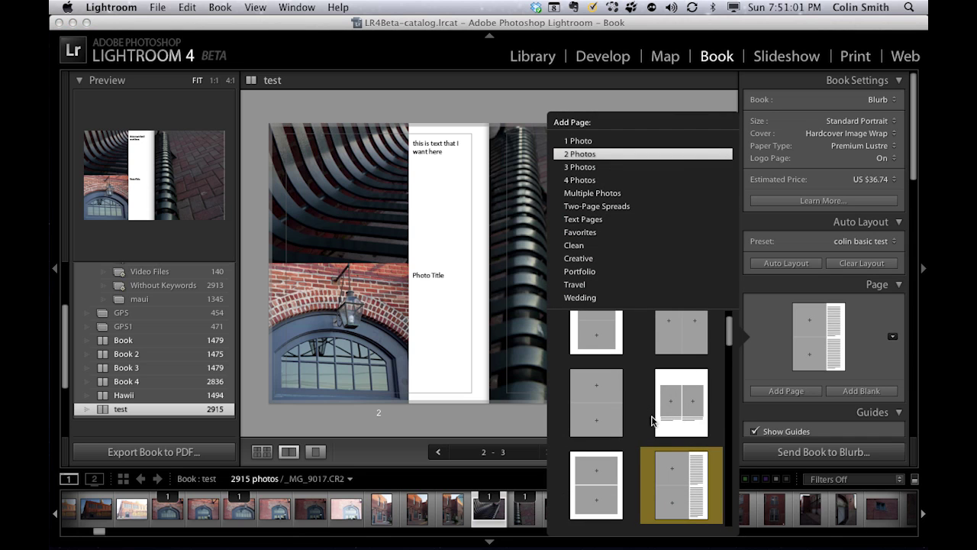
pyautogui.scroll(-8, 650, 422)
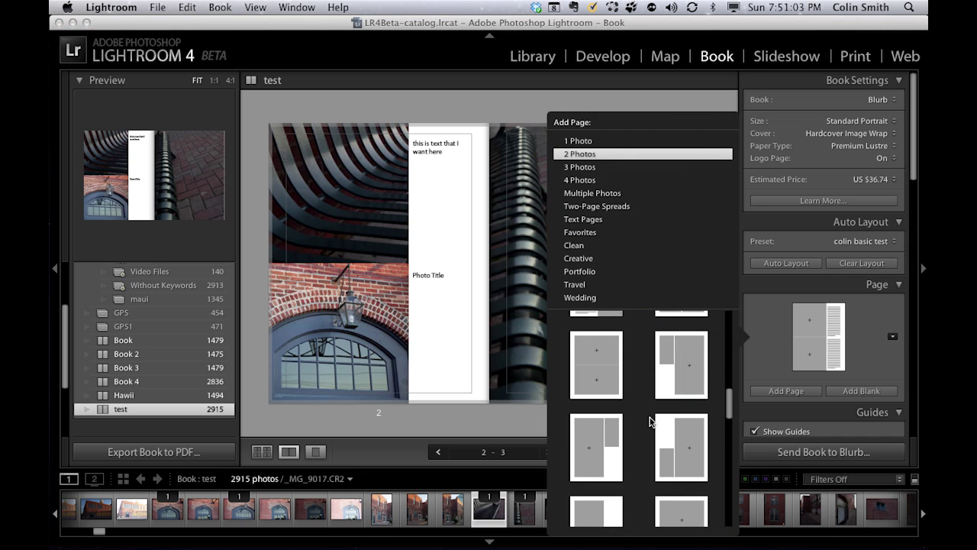
pyautogui.scroll(-3, 650, 421)
pyautogui.scroll(-5, 650, 421)
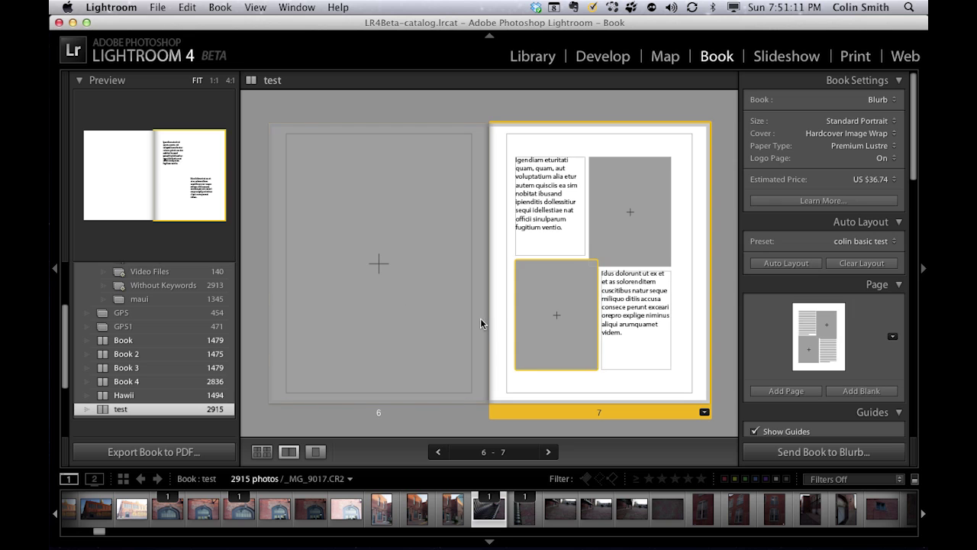
pyautogui.press('super+z')
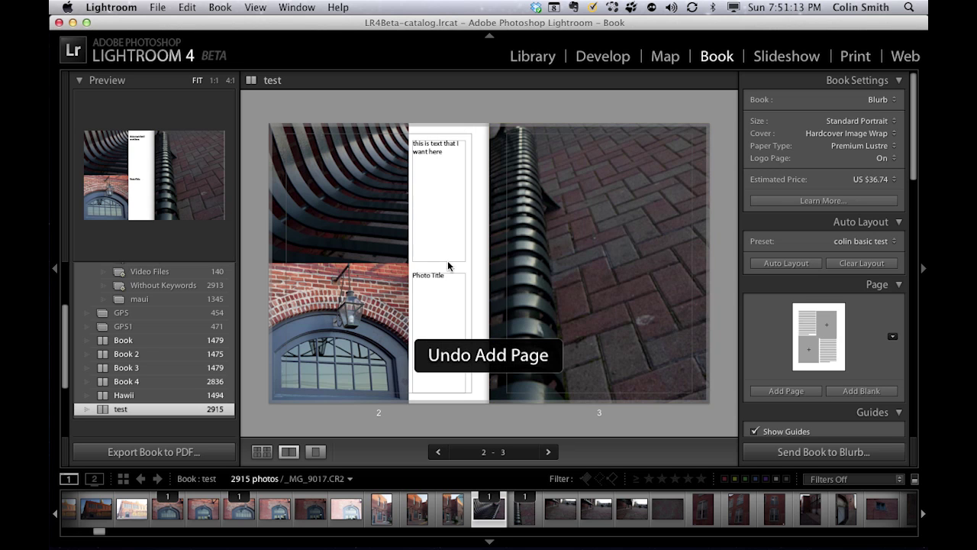
# Step: Try page 2 with a text-photo strip layout, then a large-and-small two-photo layout
pyautogui.click(359, 213)
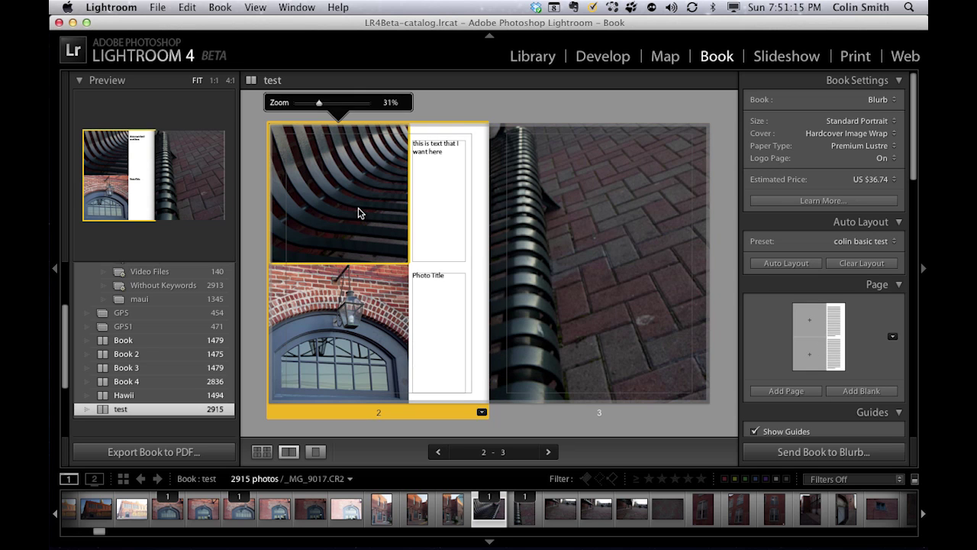
pyautogui.click(482, 412)
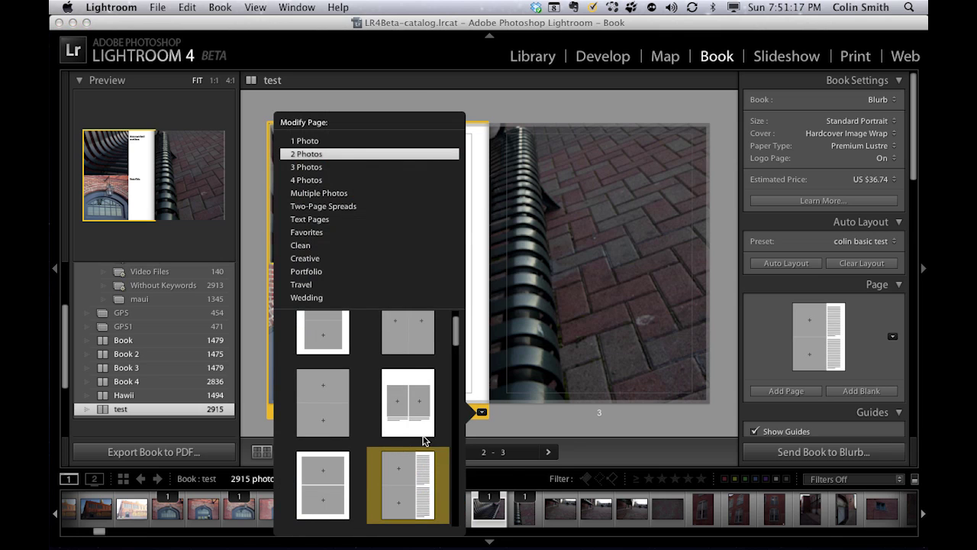
pyautogui.scroll(-10, 424, 441)
pyautogui.scroll(-8, 409, 426)
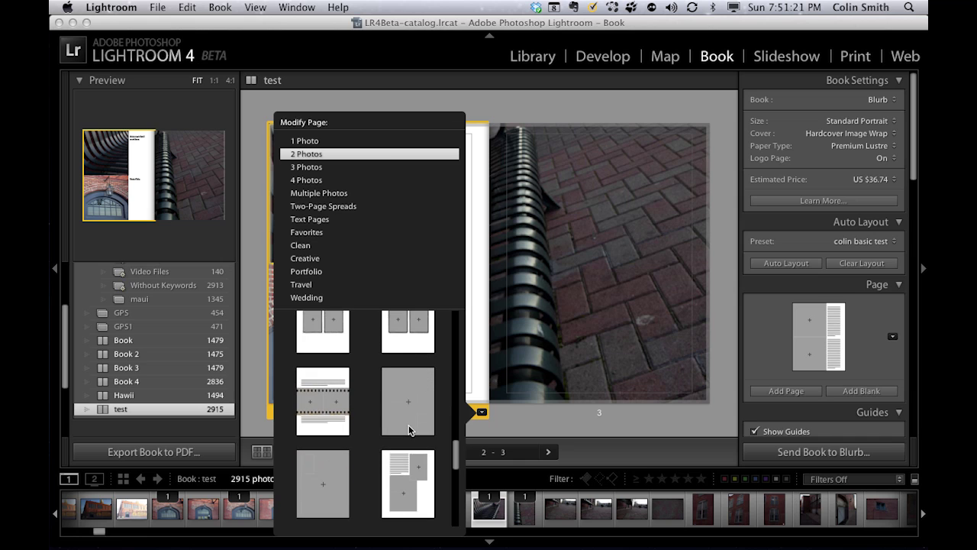
pyautogui.scroll(-1, 408, 424)
pyautogui.click(323, 387)
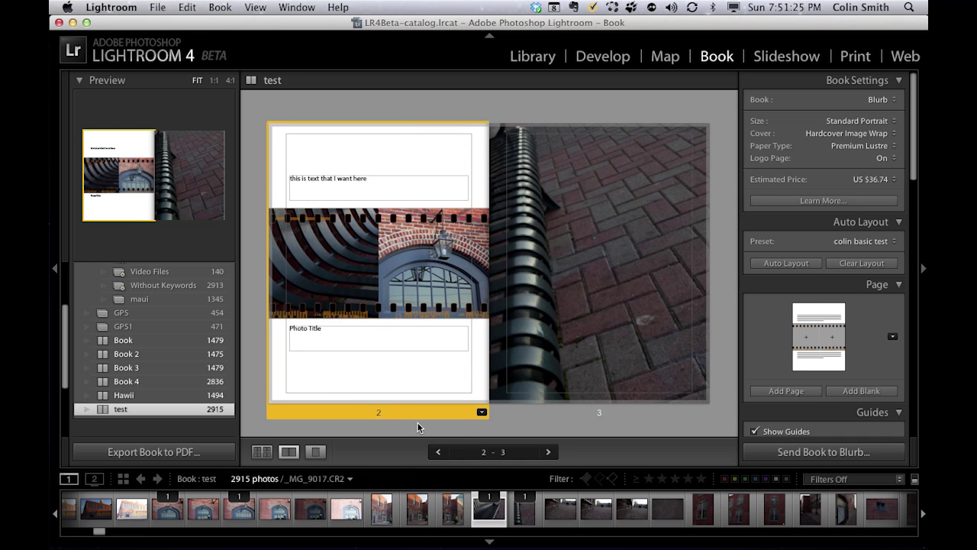
pyautogui.click(482, 413)
pyautogui.click(329, 336)
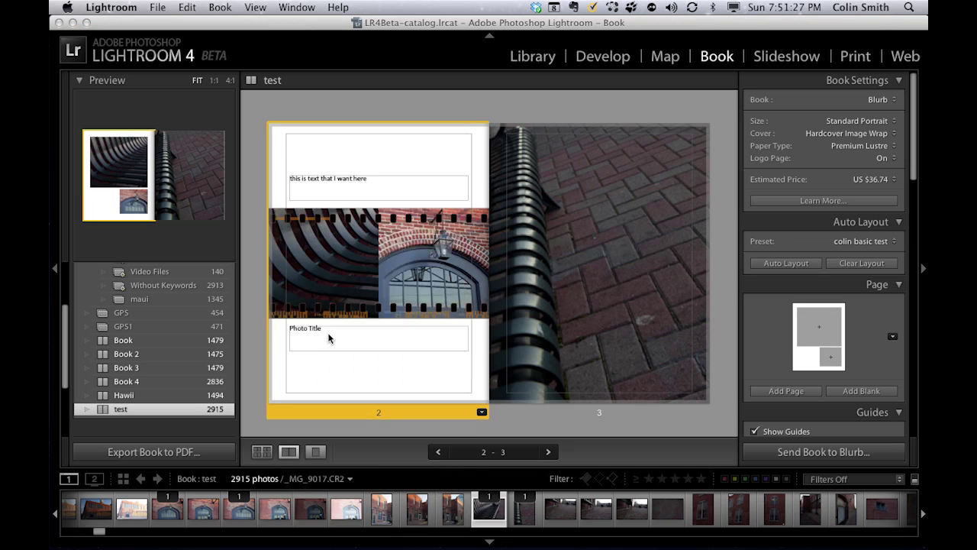
# Step: Settle page 2 on two stacked photos, each beside a Photo Title text cell
pyautogui.click(482, 412)
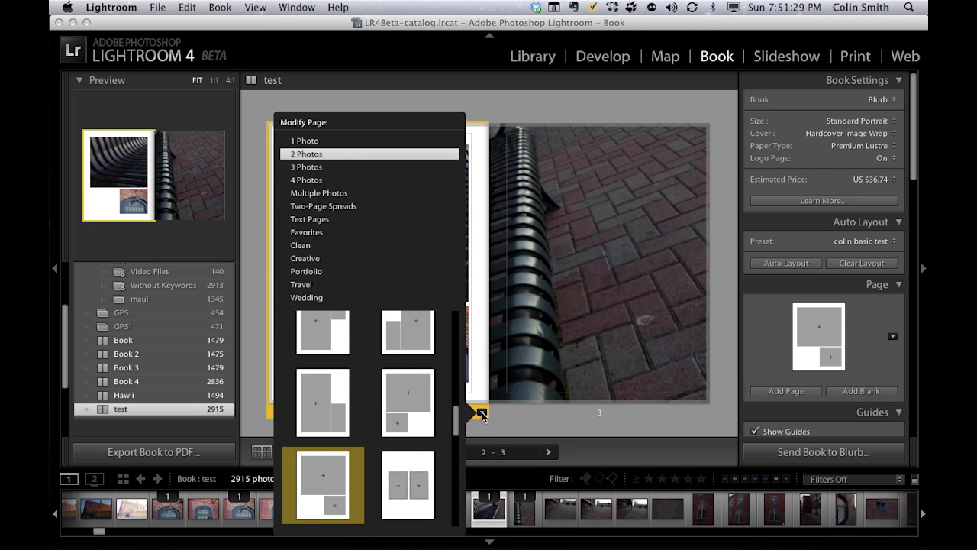
pyautogui.scroll(5, 426, 392)
pyautogui.click(421, 402)
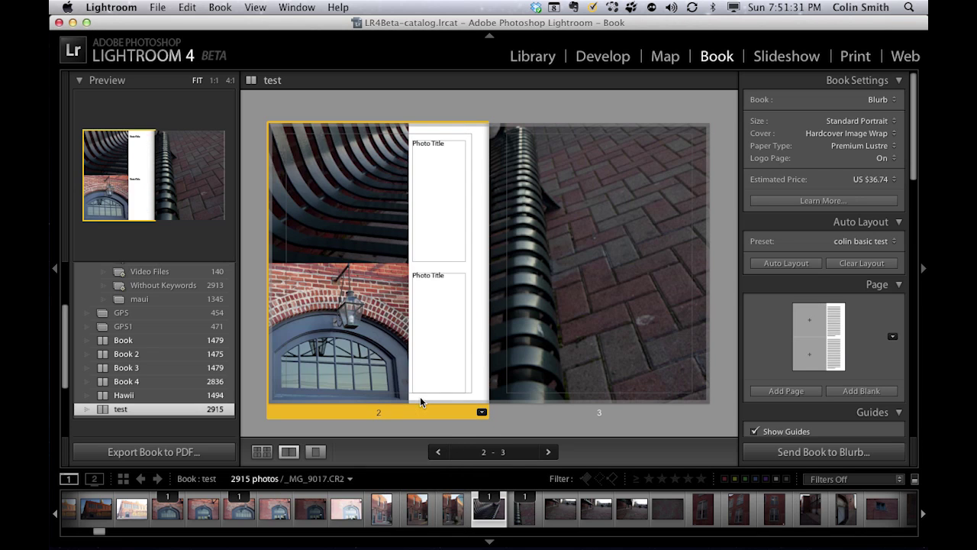
pyautogui.click(434, 313)
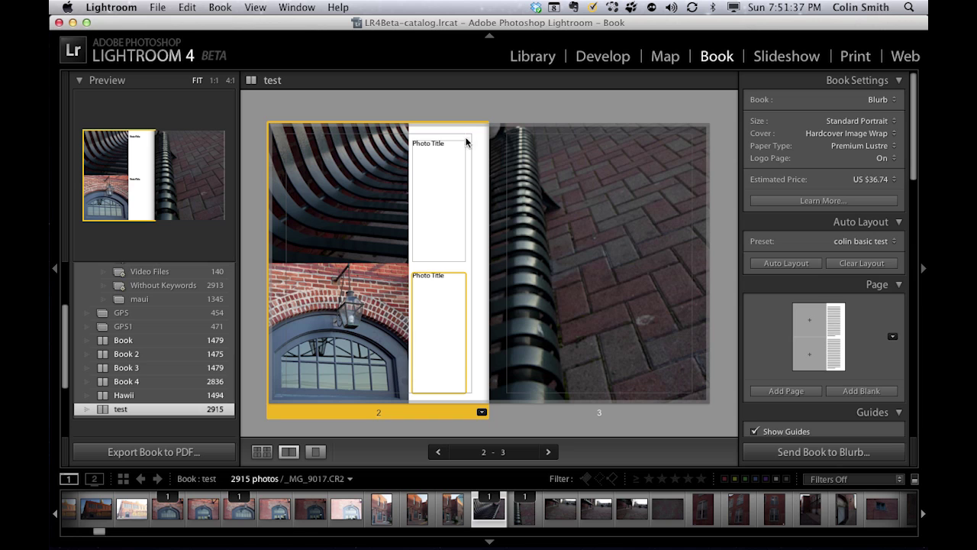
pyautogui.click(471, 107)
pyautogui.click(567, 163)
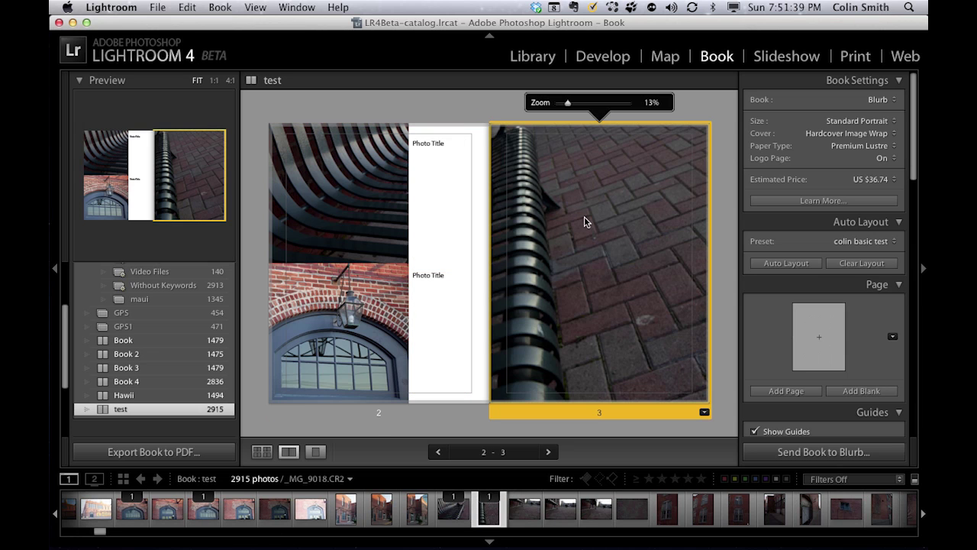
# Step: Replace page 3's paving photo with the neon arrow sign beneath fire escapes
pyautogui.scroll(-5, 764, 521)
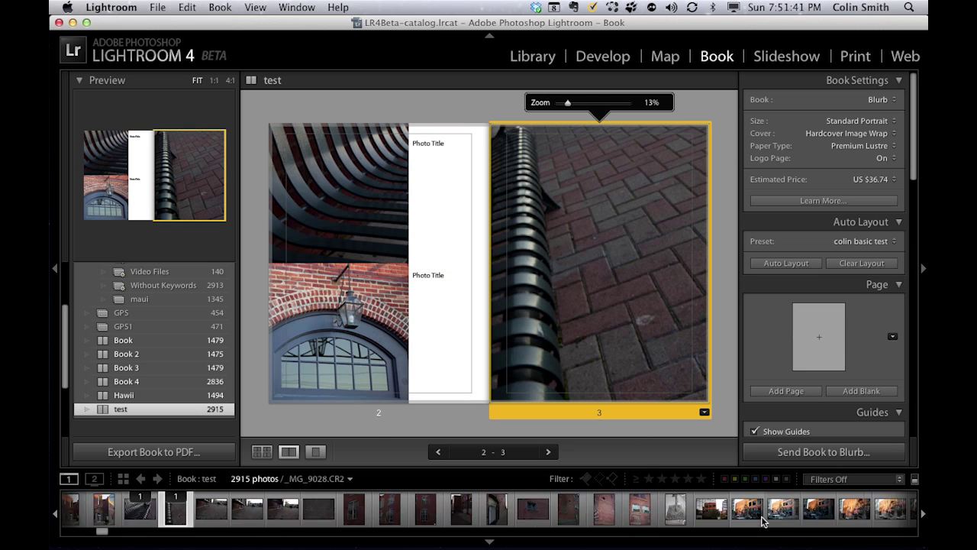
pyautogui.scroll(-6, 763, 521)
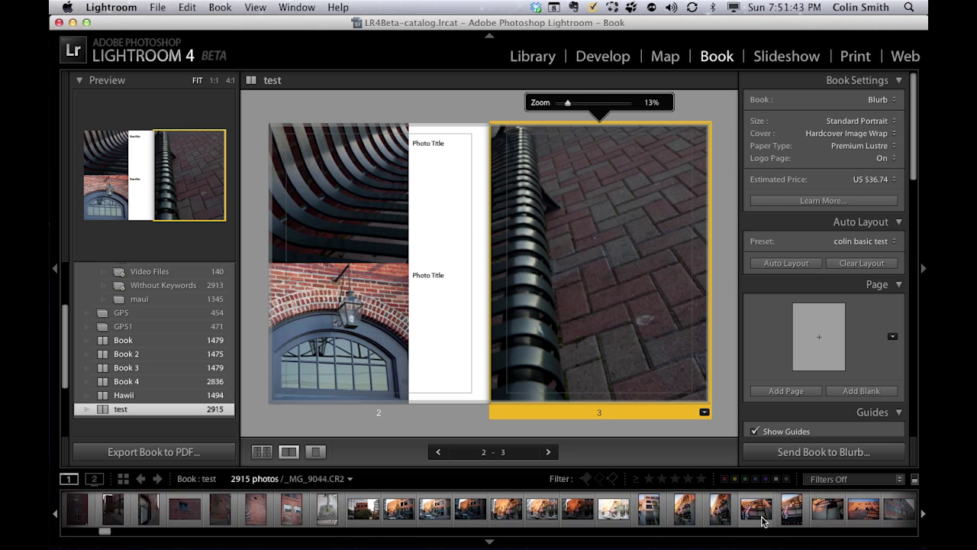
pyautogui.moveTo(497, 517); pyautogui.dragTo(592, 321)
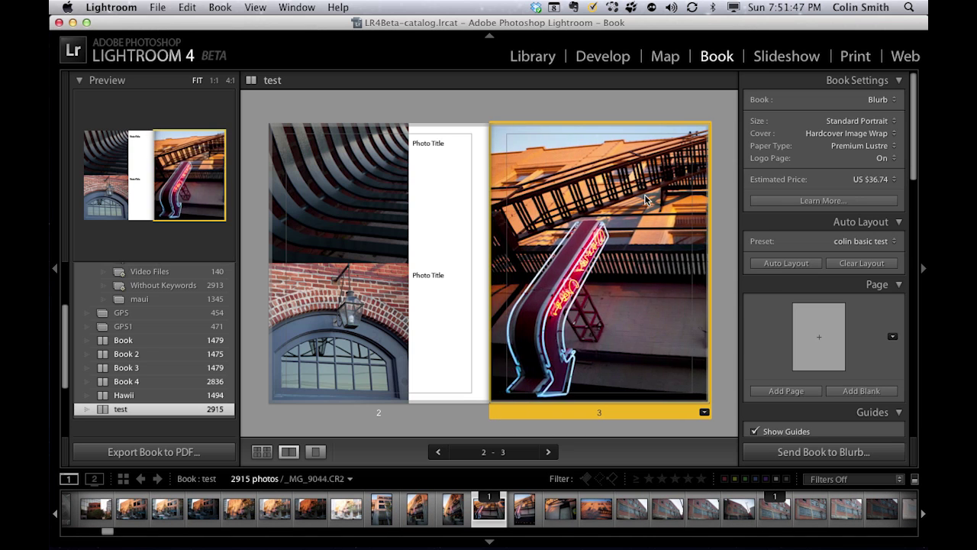
pyautogui.click(667, 197)
pyautogui.click(458, 107)
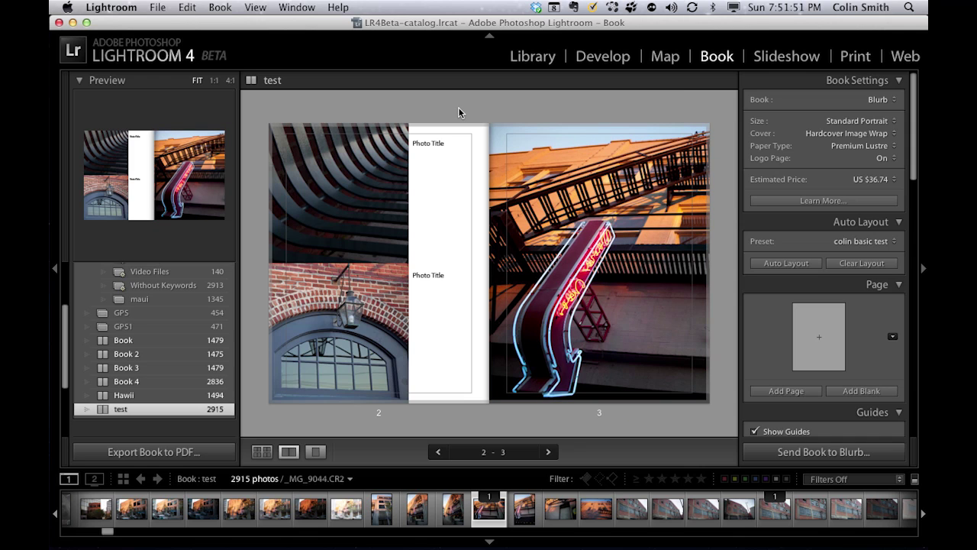
pyautogui.click(536, 162)
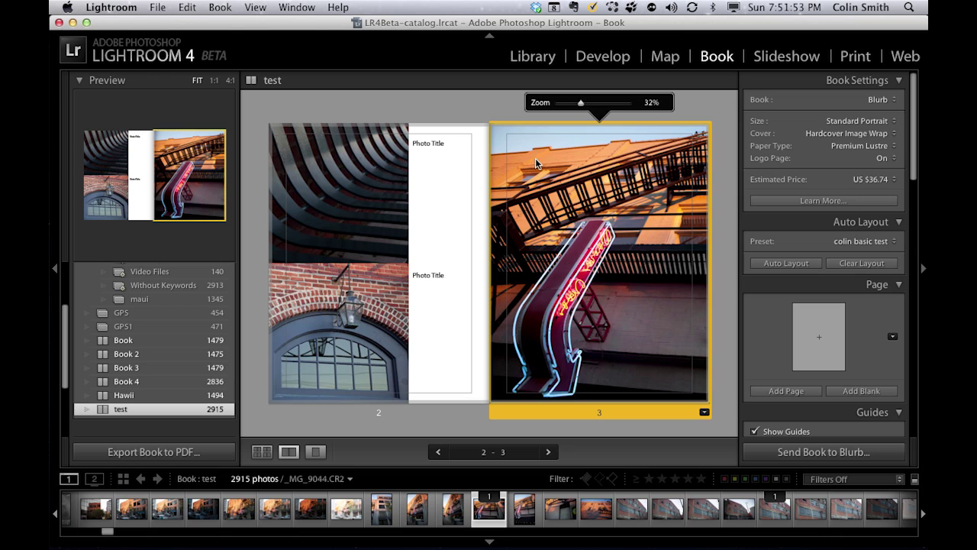
# Step: Enable Photo Caption for page 3's neon sign photo, with the caption box at 9 pt offset
pyautogui.scroll(-5, 859, 323)
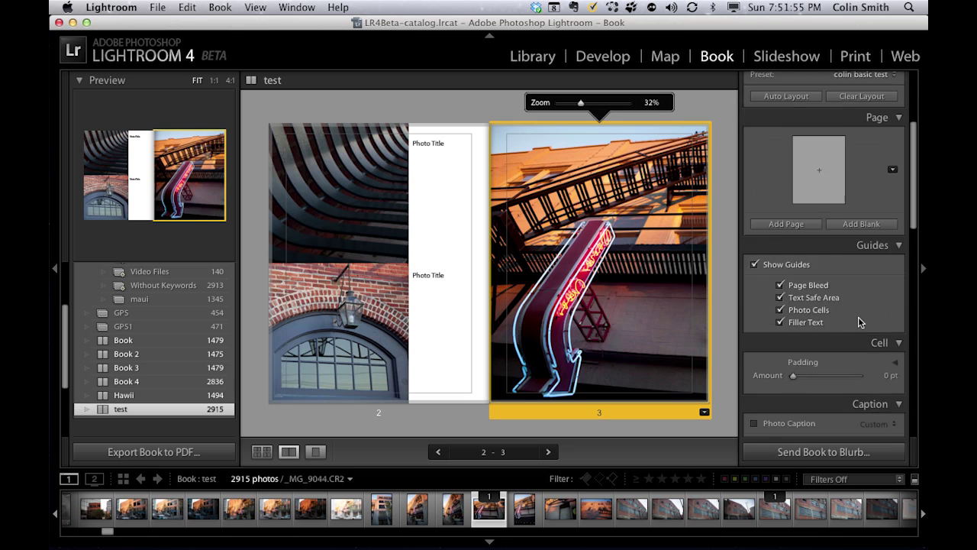
pyautogui.scroll(-5, 858, 322)
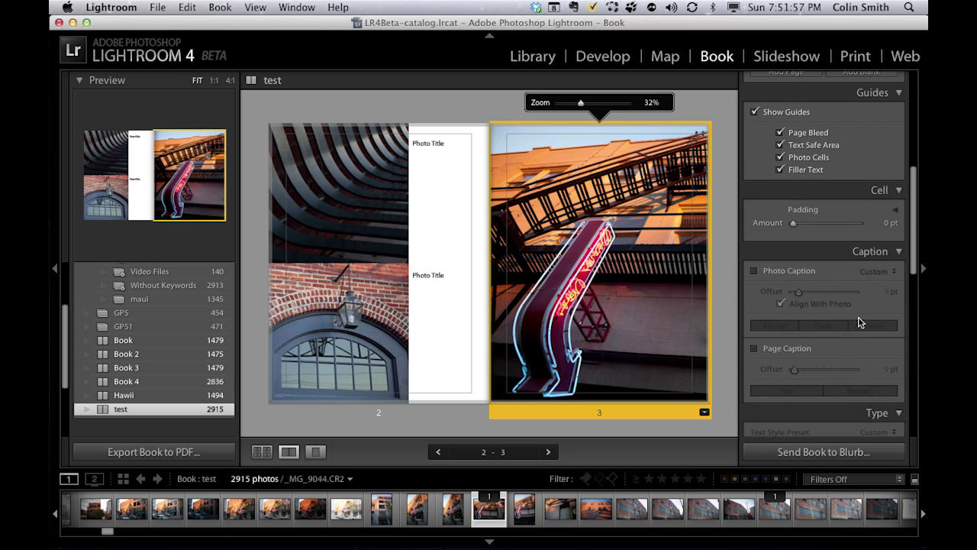
pyautogui.click(754, 271)
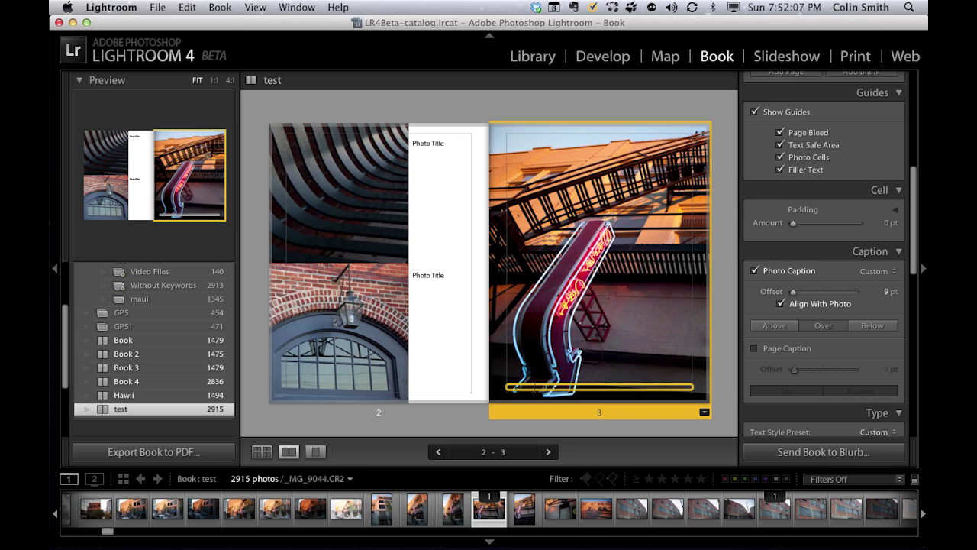
pyautogui.click(535, 386)
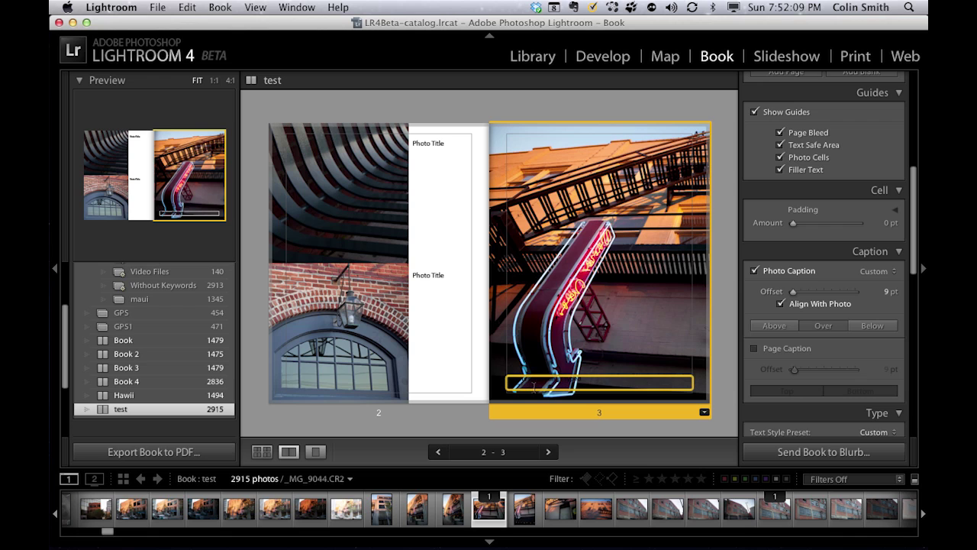
pyautogui.click(315, 452)
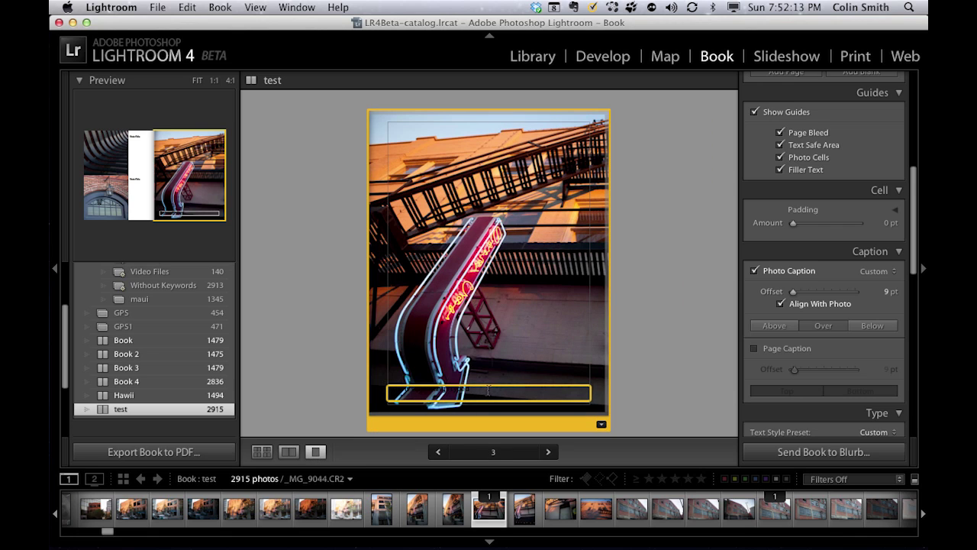
# Step: Select the page 3 photo caption and colour it pale yellow-green after trying white and light blue
pyautogui.moveTo(488, 390); pyautogui.dragTo(330, 377)
pyautogui.scroll(-6, 852, 341)
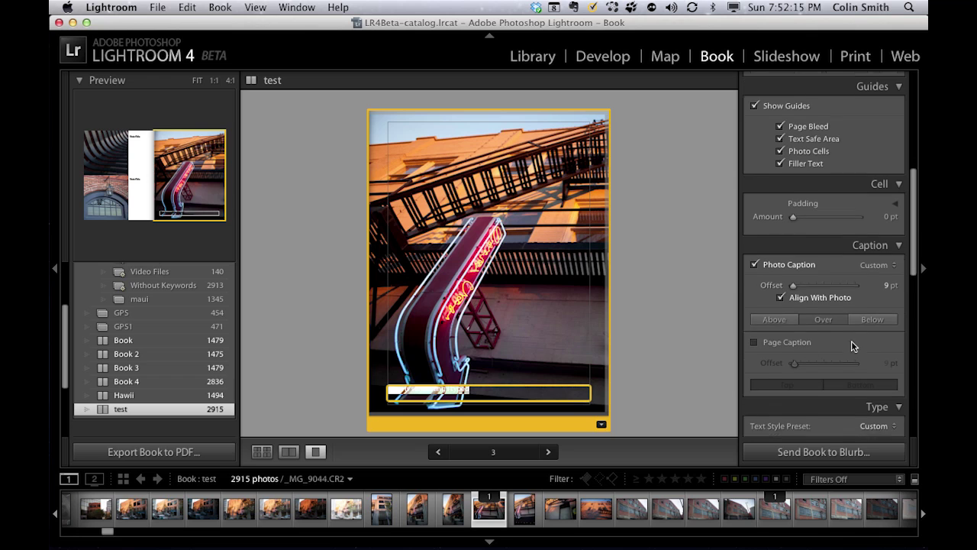
pyautogui.click(854, 340)
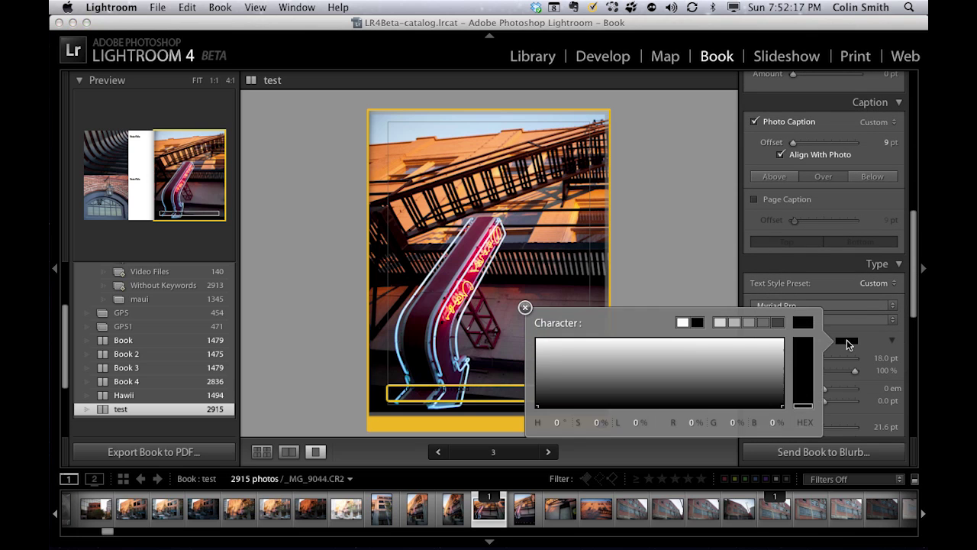
pyautogui.moveTo(630, 349); pyautogui.dragTo(548, 337)
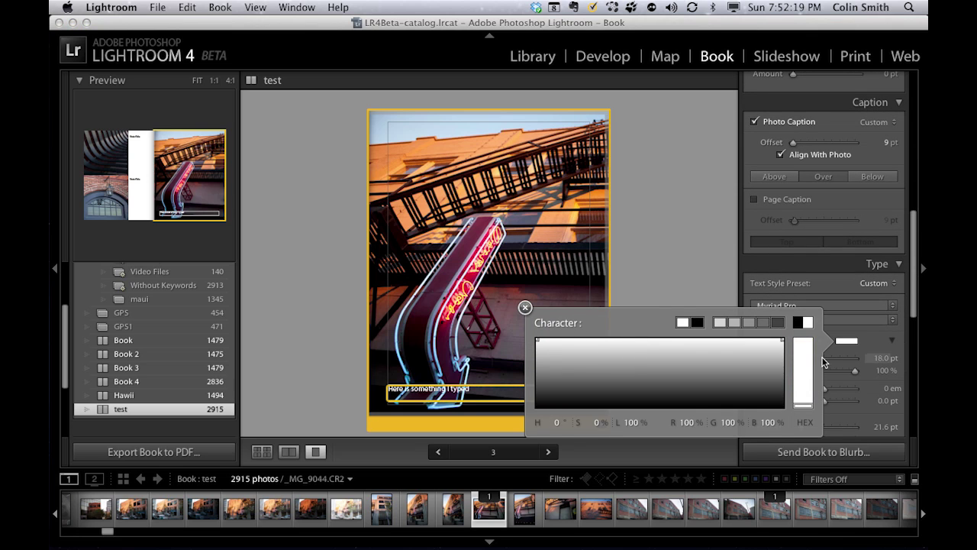
pyautogui.click(692, 350)
pyautogui.moveTo(808, 342); pyautogui.dragTo(809, 370)
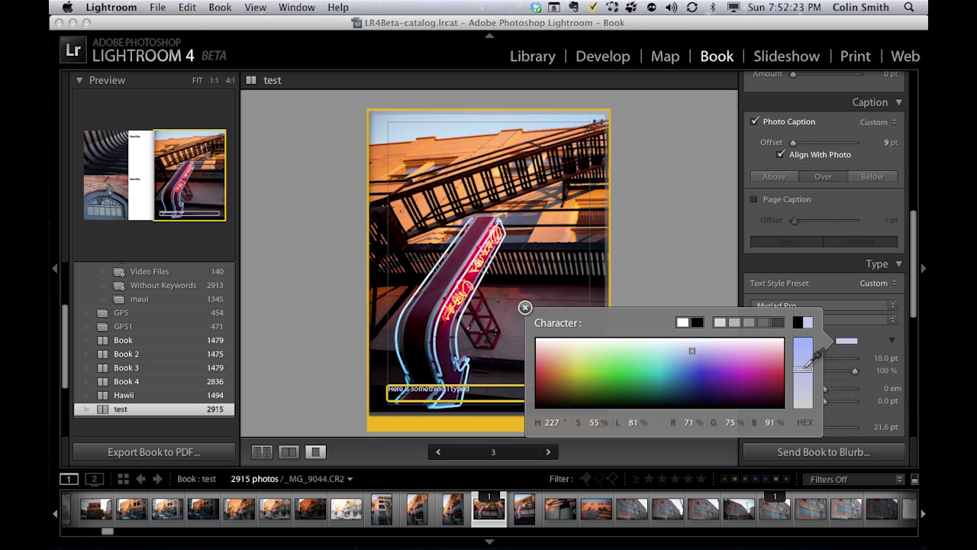
pyautogui.click(581, 348)
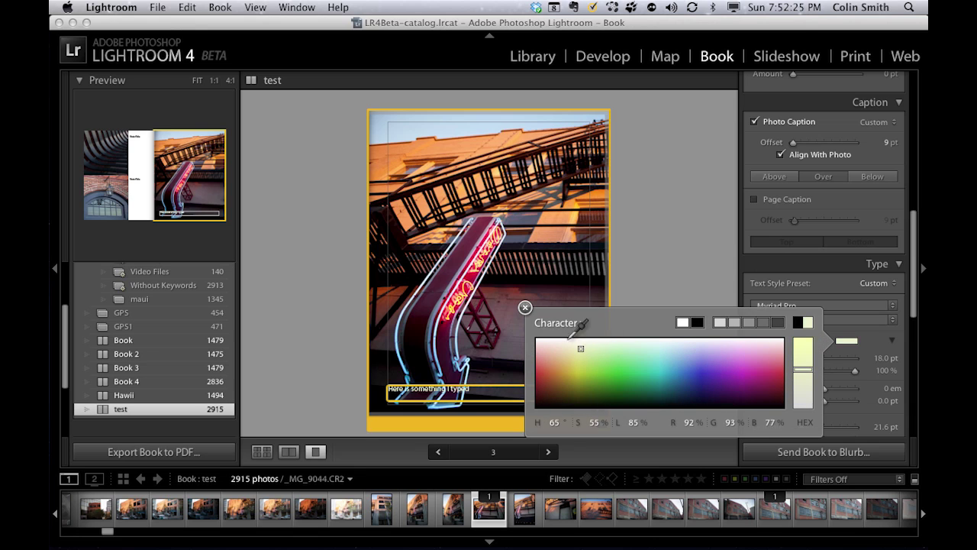
pyautogui.click(524, 307)
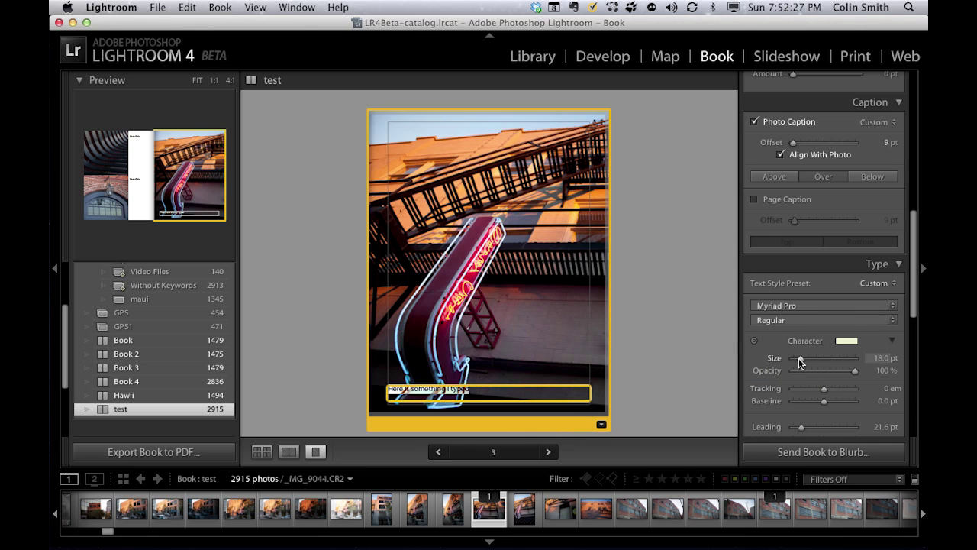
# Step: Enlarge the caption to 37.5 pt, make it bold, and preview the page
pyautogui.moveTo(800, 360); pyautogui.dragTo(831, 374)
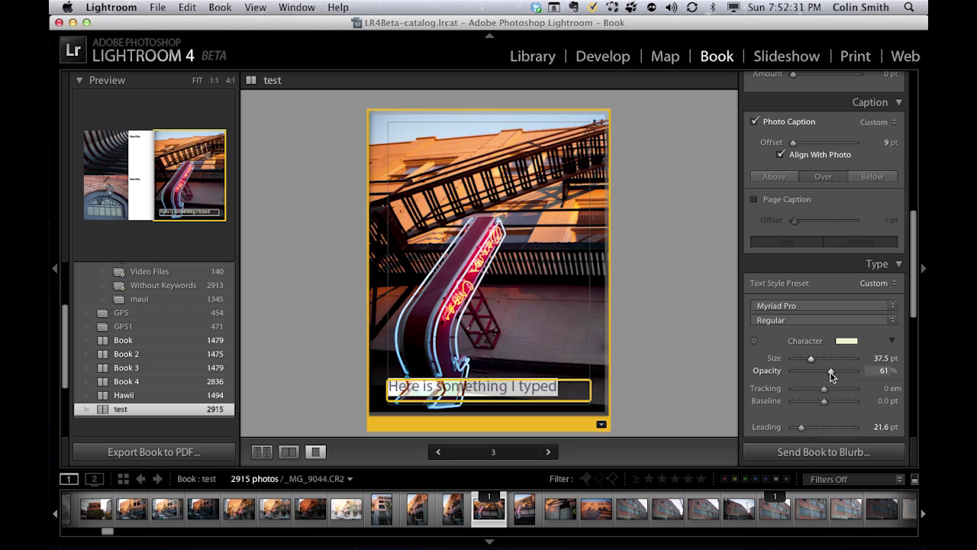
pyautogui.click(893, 323)
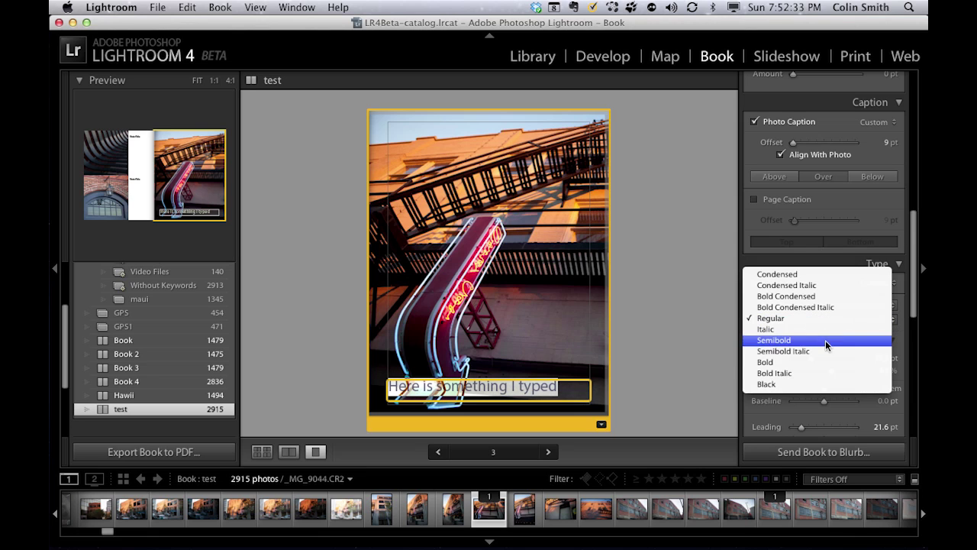
pyautogui.press('Escape')
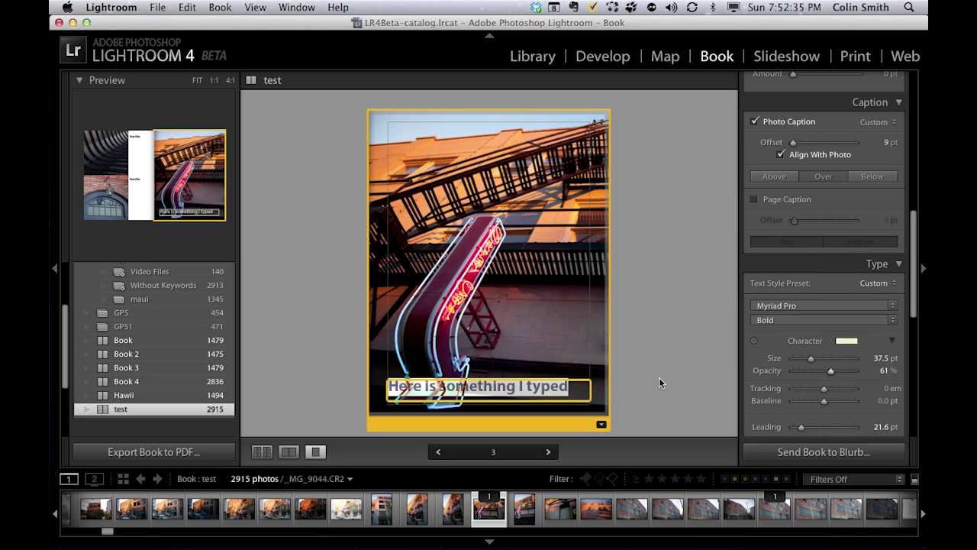
pyautogui.click(666, 374)
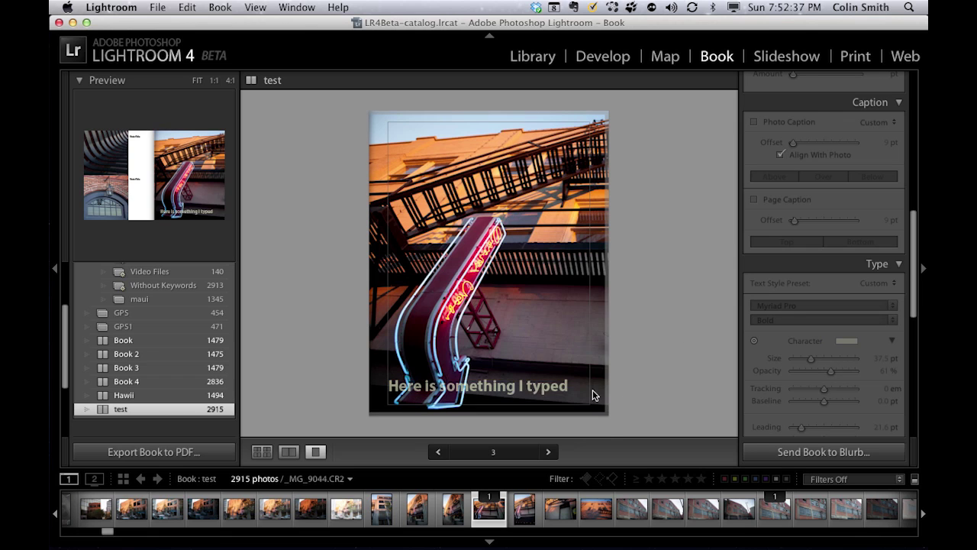
pyautogui.click(556, 394)
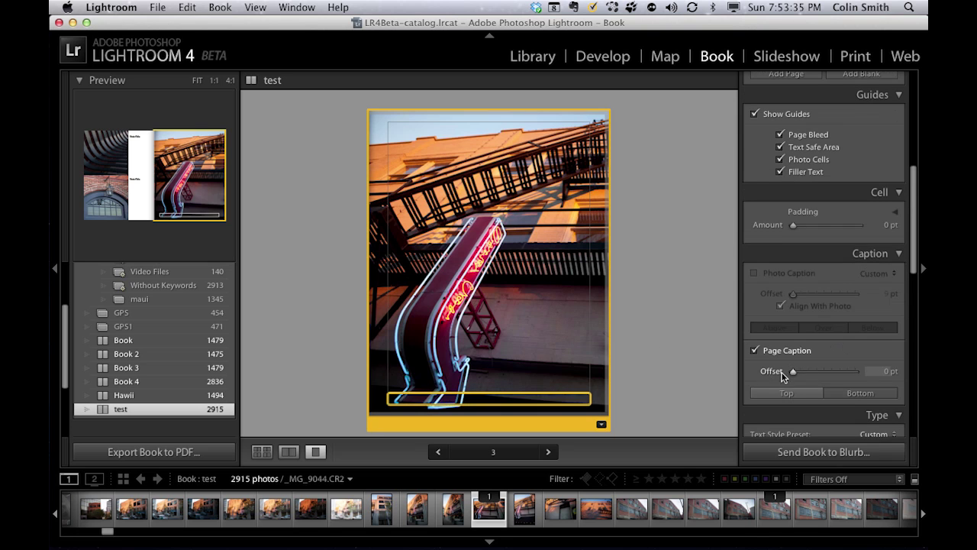
# Step: Move the page caption to the top and select its 'More text for you to read' line
pyautogui.moveTo(786, 372); pyautogui.dragTo(852, 370)
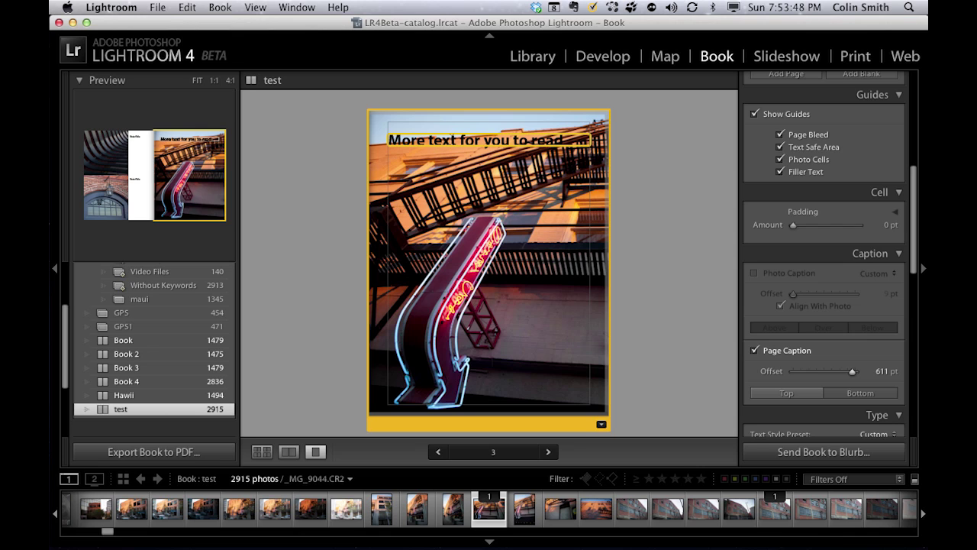
pyautogui.tripleClick(444, 140)
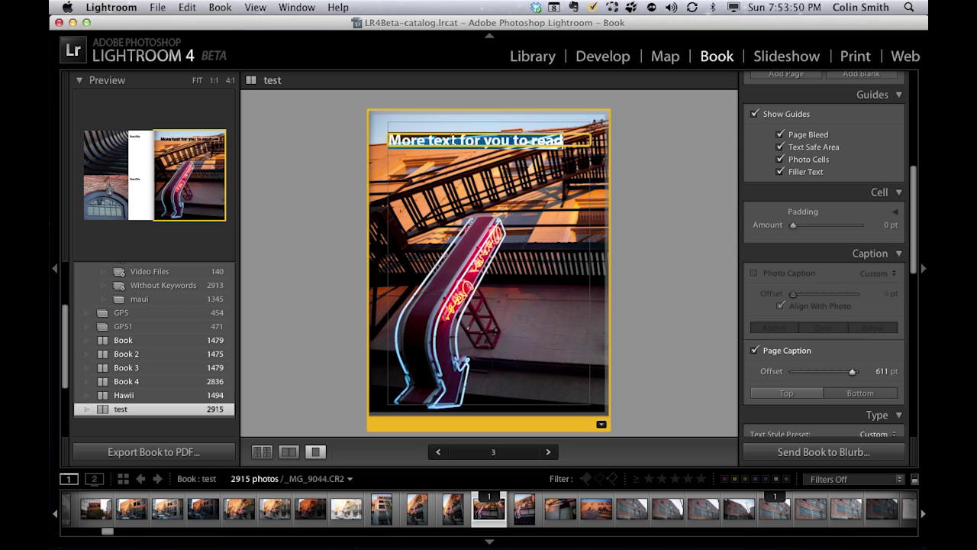
# Step: Tint the page caption text blue-violet, then preview the page
pyautogui.scroll(-10, 848, 365)
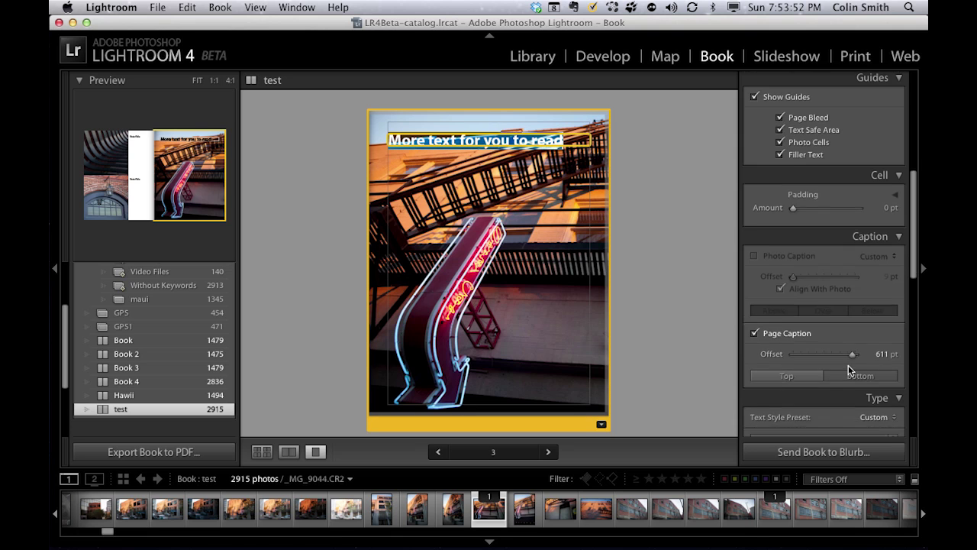
pyautogui.scroll(10, 847, 363)
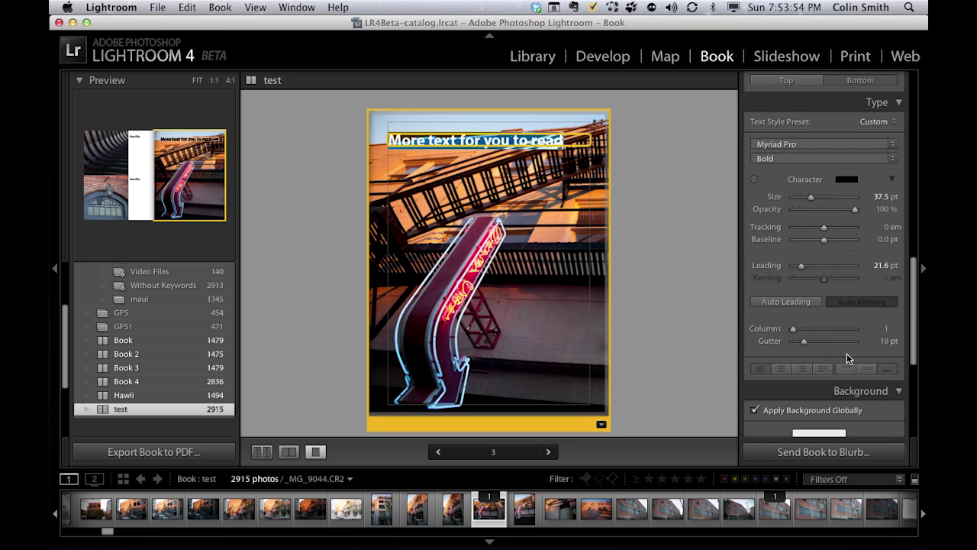
pyautogui.click(847, 180)
pyautogui.moveTo(777, 196)
pyautogui.mouseDown()
pyautogui.moveTo(646, 199)
pyautogui.moveTo(763, 193)
pyautogui.mouseUp()
pyautogui.moveTo(803, 243); pyautogui.dragTo(803, 184)
pyautogui.moveTo(641, 206); pyautogui.dragTo(570, 207)
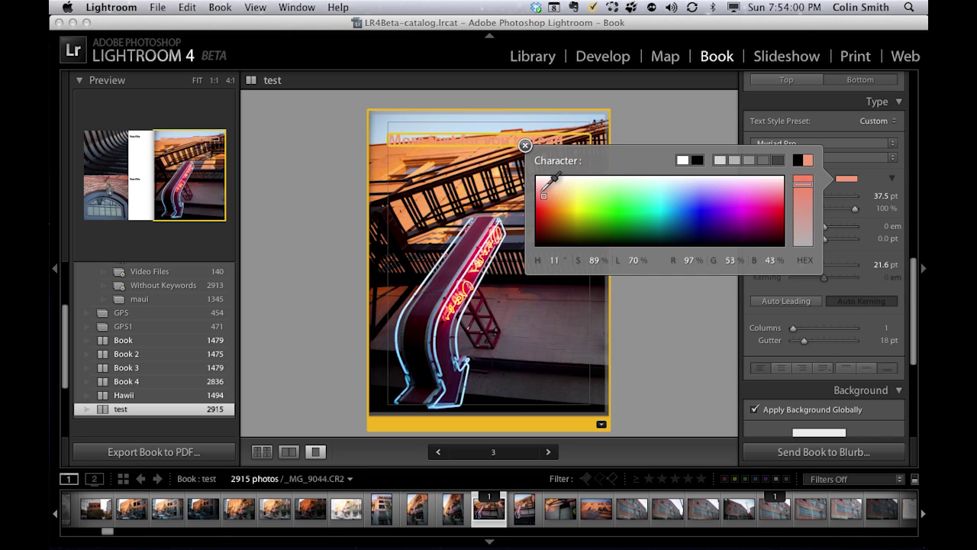
pyautogui.moveTo(543, 196); pyautogui.dragTo(703, 214)
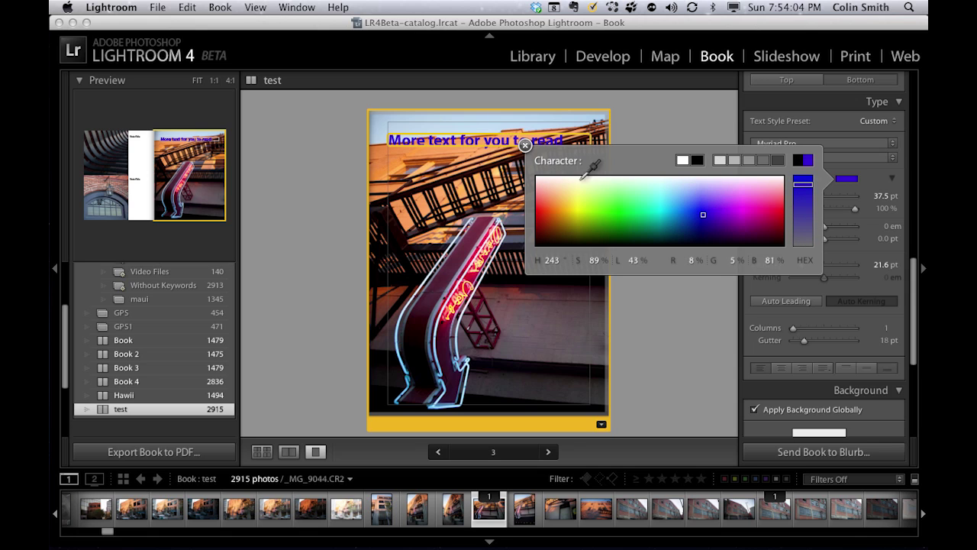
pyautogui.click(524, 141)
pyautogui.click(635, 164)
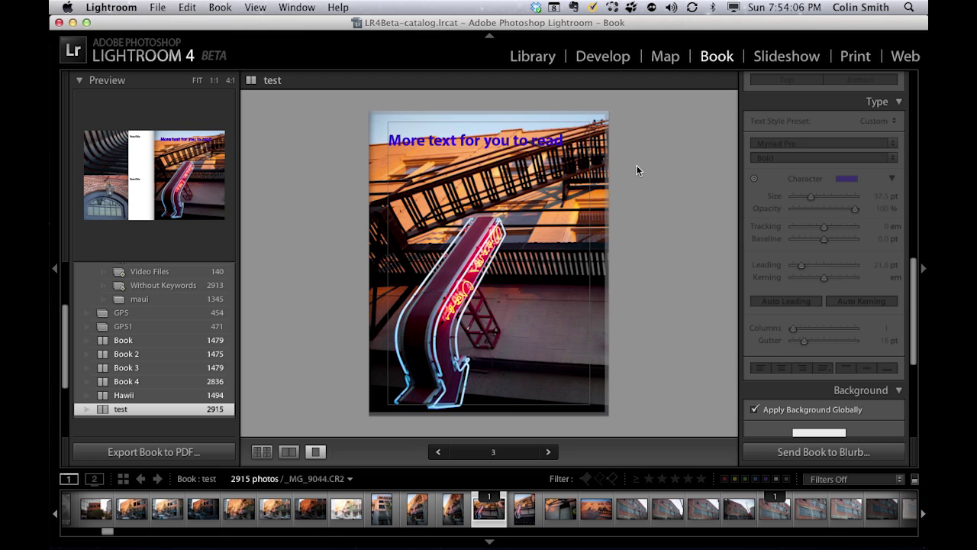
# Step: Reselect 'More text for you to read' and change its colour to white
pyautogui.click(563, 145)
pyautogui.moveTo(563, 143); pyautogui.dragTo(388, 142)
pyautogui.click(849, 180)
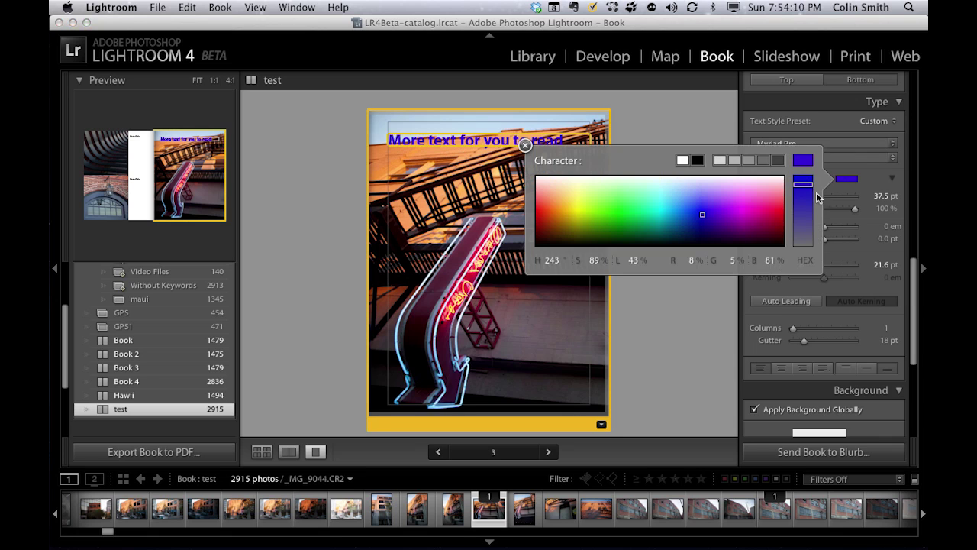
pyautogui.moveTo(662, 197); pyautogui.dragTo(566, 170)
pyautogui.click(526, 145)
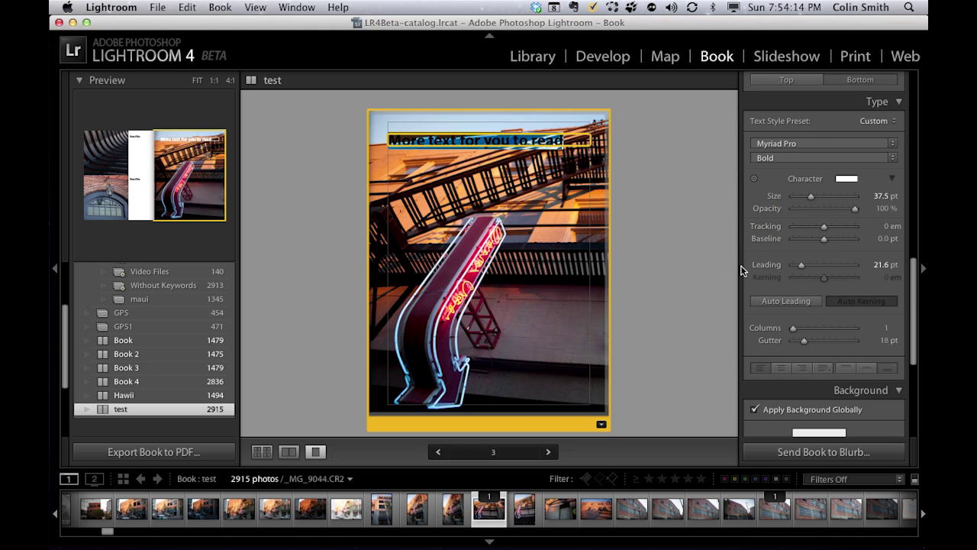
# Step: Lower the white page caption to a 327 pt offset and return to the all-pages grid
pyautogui.moveTo(915, 265); pyautogui.dragTo(909, 227)
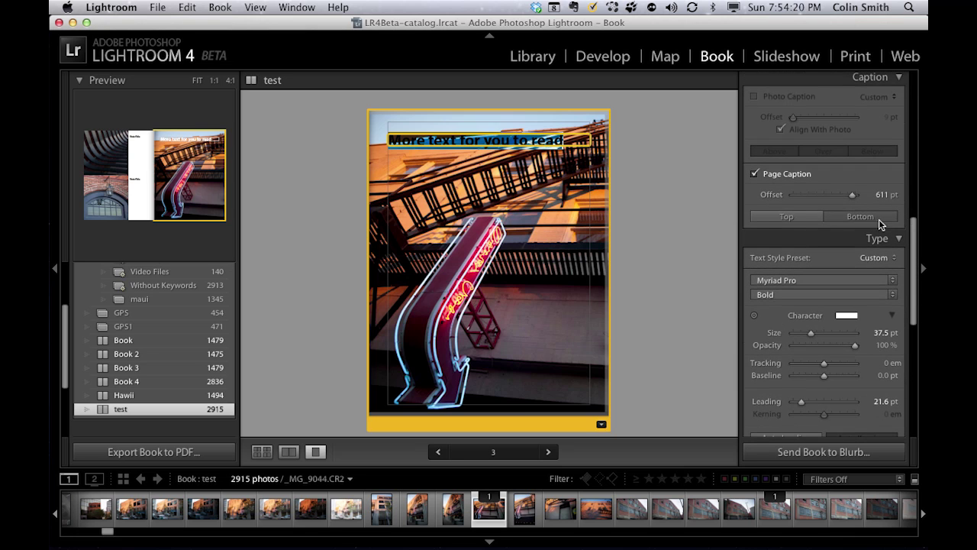
pyautogui.moveTo(853, 194); pyautogui.dragTo(794, 196)
pyautogui.click(653, 281)
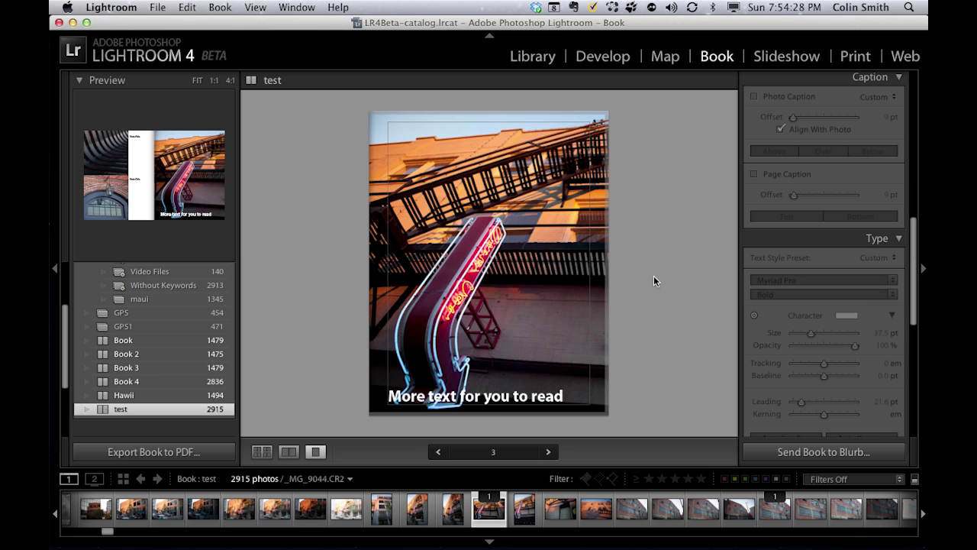
pyautogui.click(262, 451)
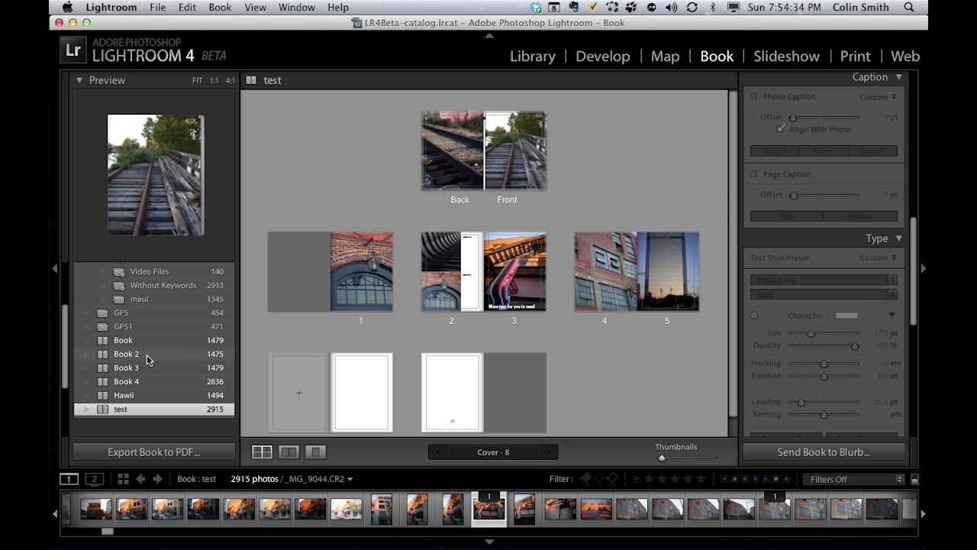
# Step: Open the Hawii book and display its pages 6–7 spread
pyautogui.click(109, 396)
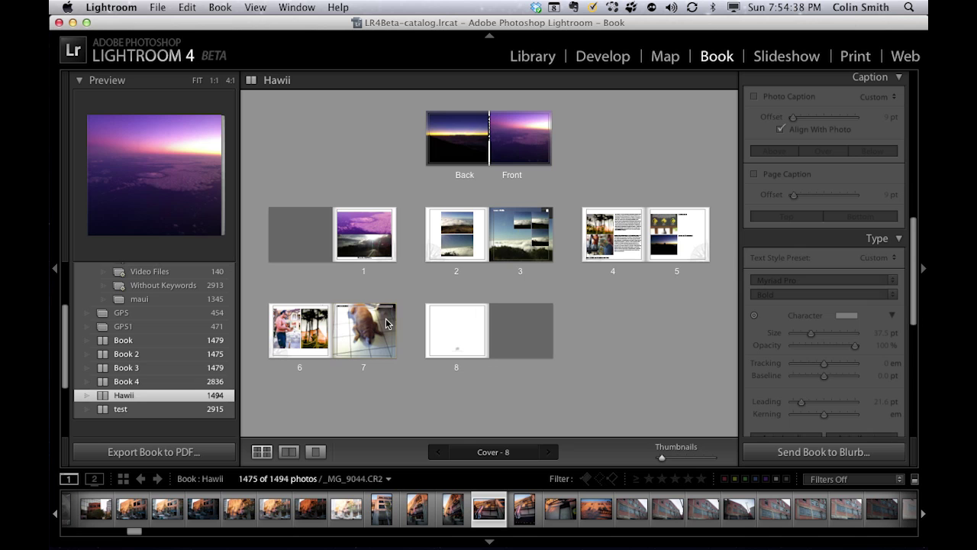
pyautogui.click(310, 324)
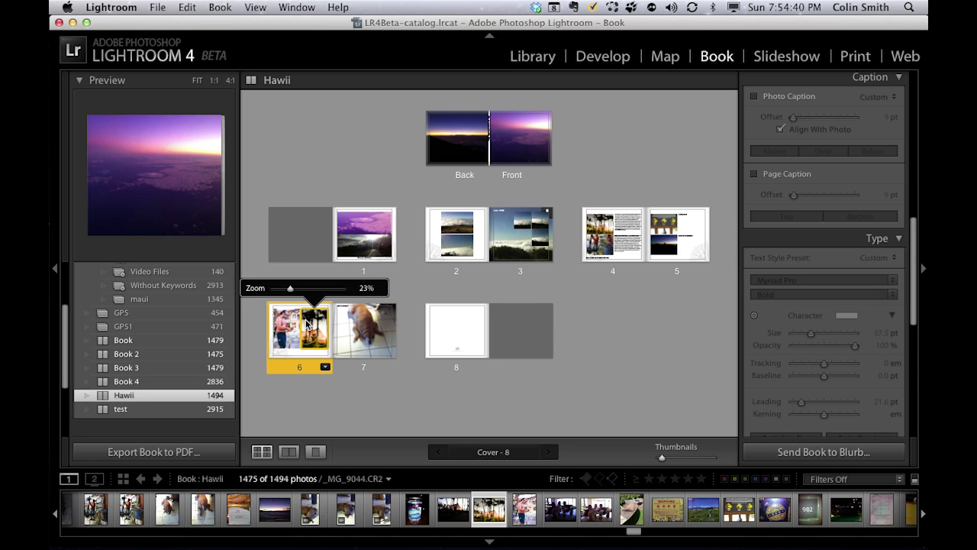
pyautogui.click(289, 452)
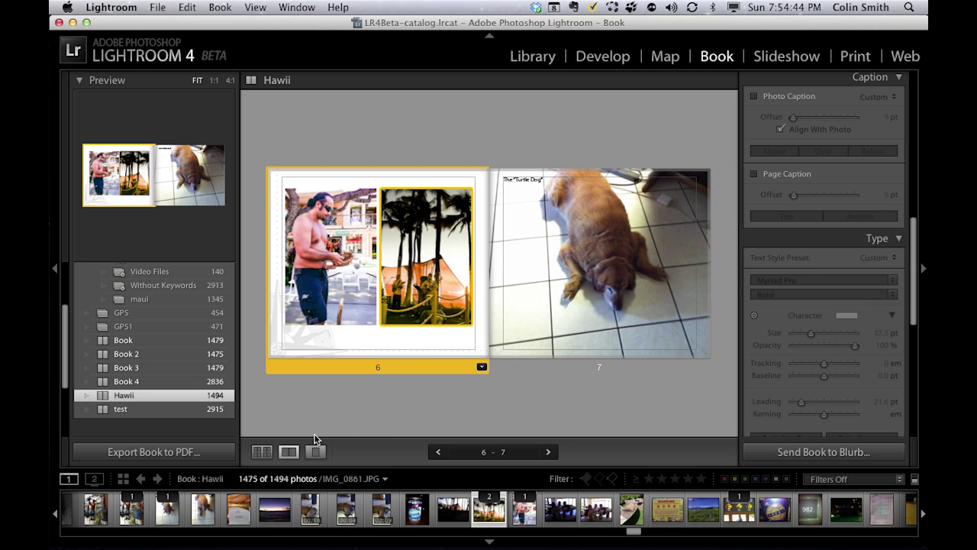
# Step: Browse the Hawii book to the pages 4–5 spread and select page 4's body text block
pyautogui.click(434, 452)
pyautogui.click(437, 452)
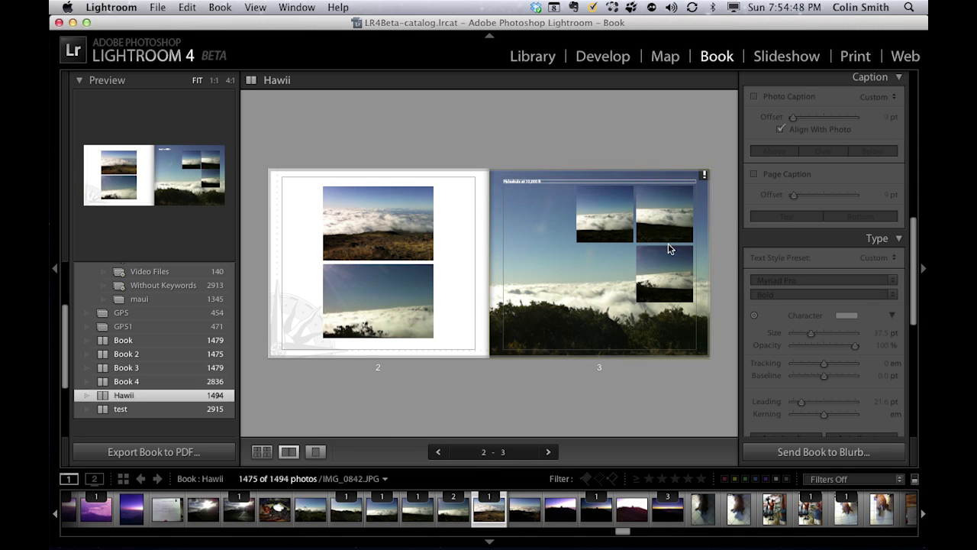
pyautogui.click(552, 453)
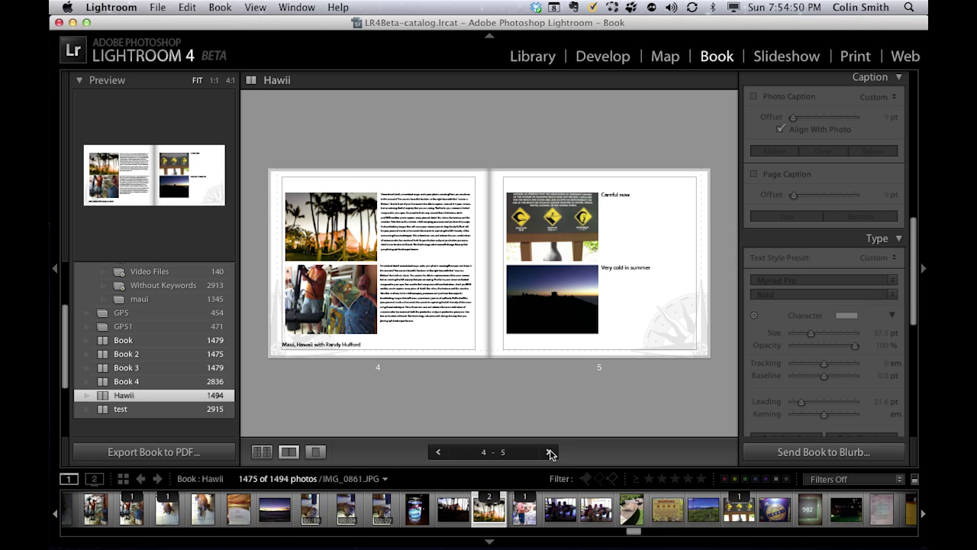
pyautogui.click(439, 218)
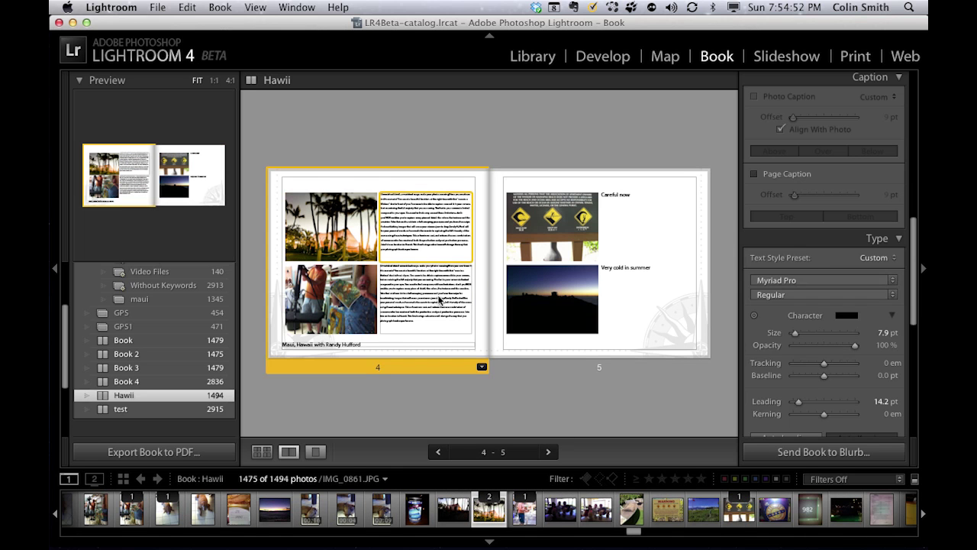